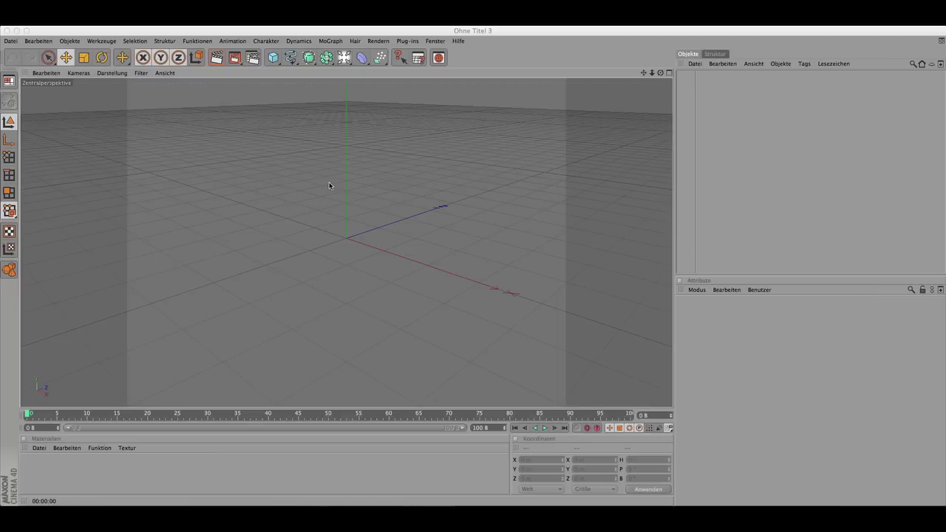
- View the finished render Schrift auf Straße.tif in Preview, then close it to return to Cinema 4D
left_click(329, 185)
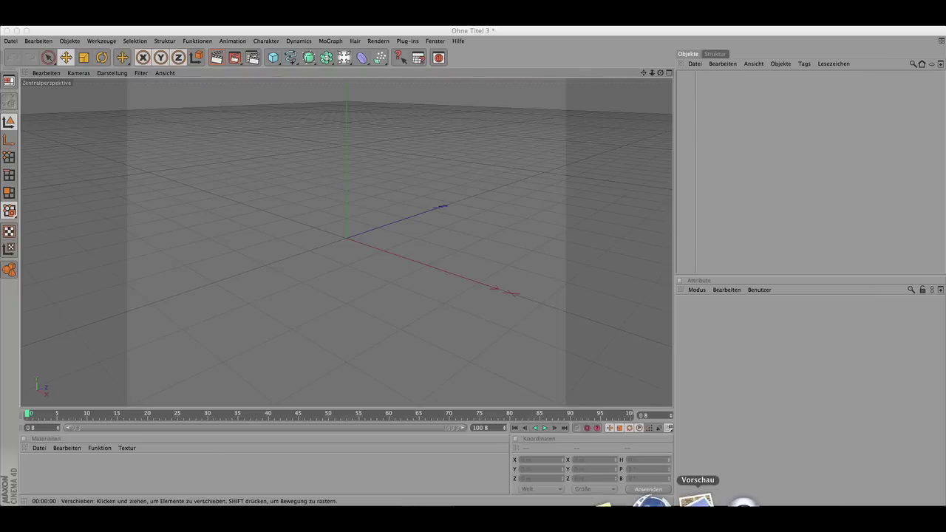
left_click(697, 500)
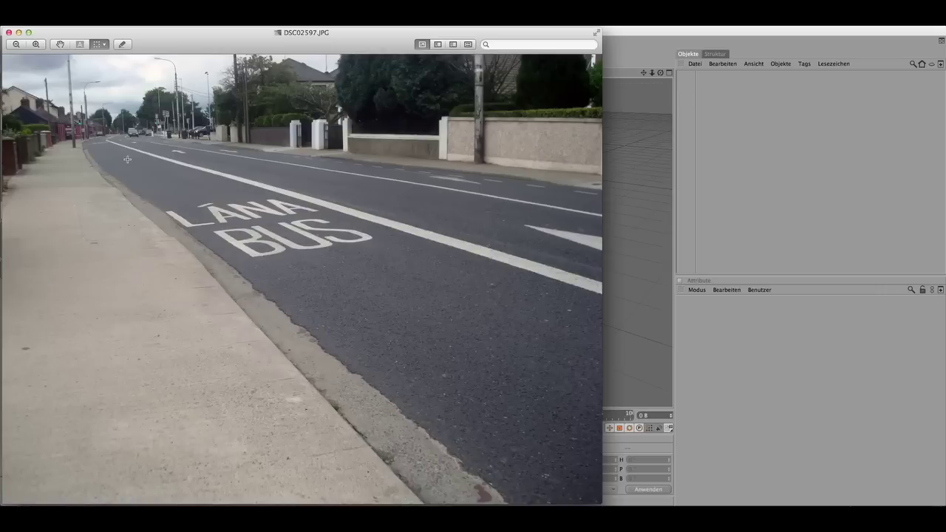
right_click(695, 501)
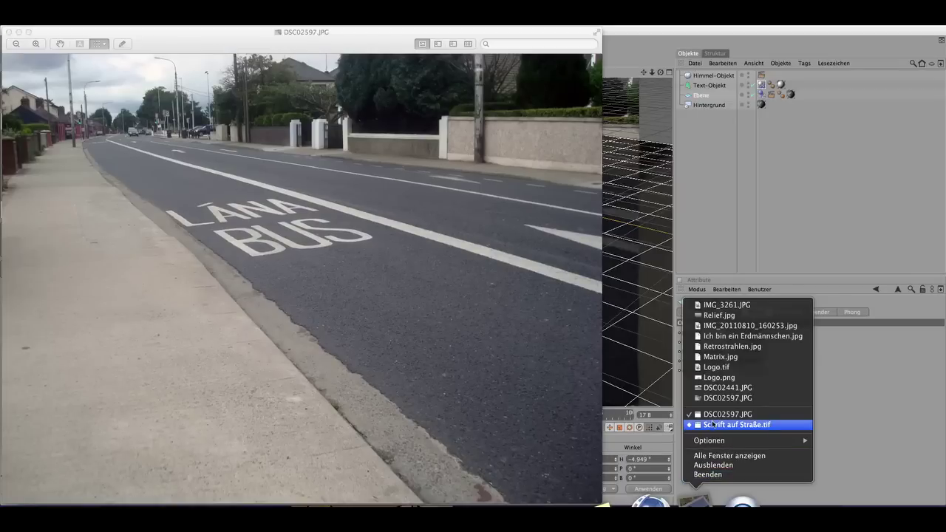
left_click(714, 426)
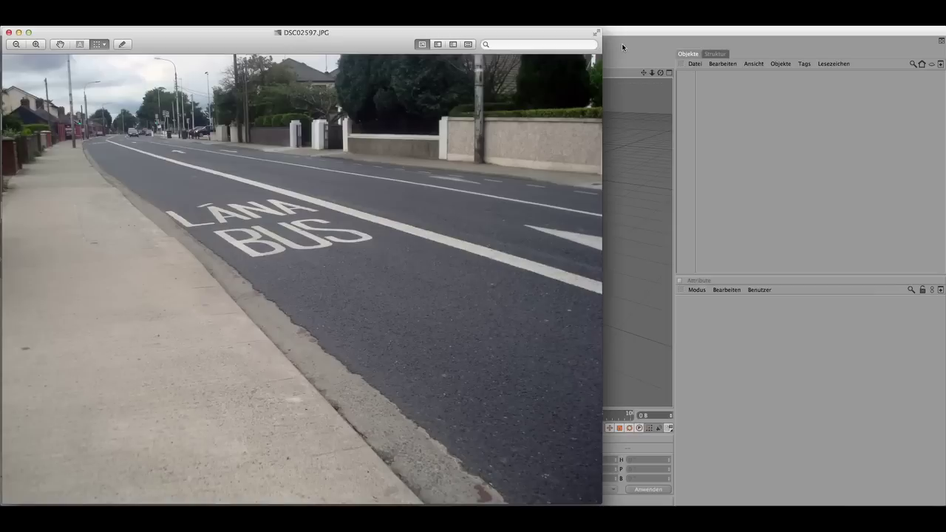
left_click(622, 43)
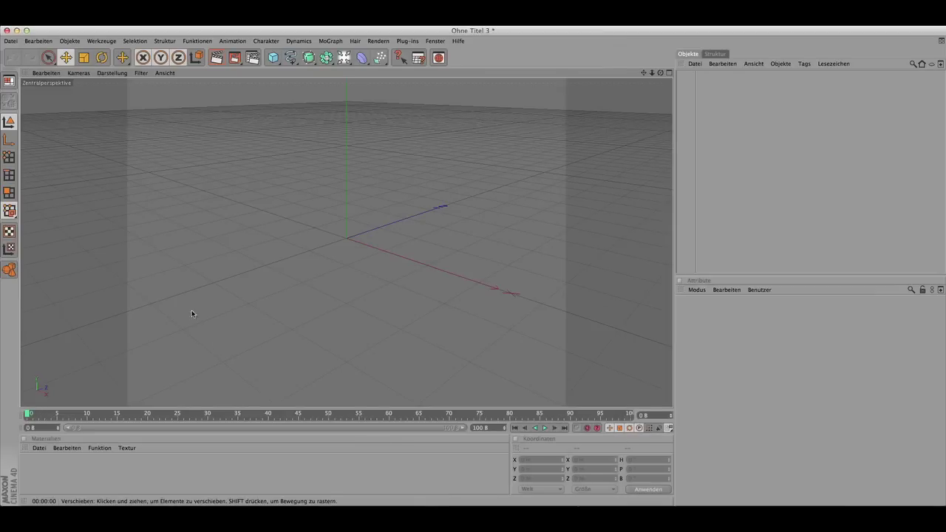
- Add a Hintergrund object in place of a stray light, and create material Mat with its editor open
left_click_drag(349, 59, 359, 66)
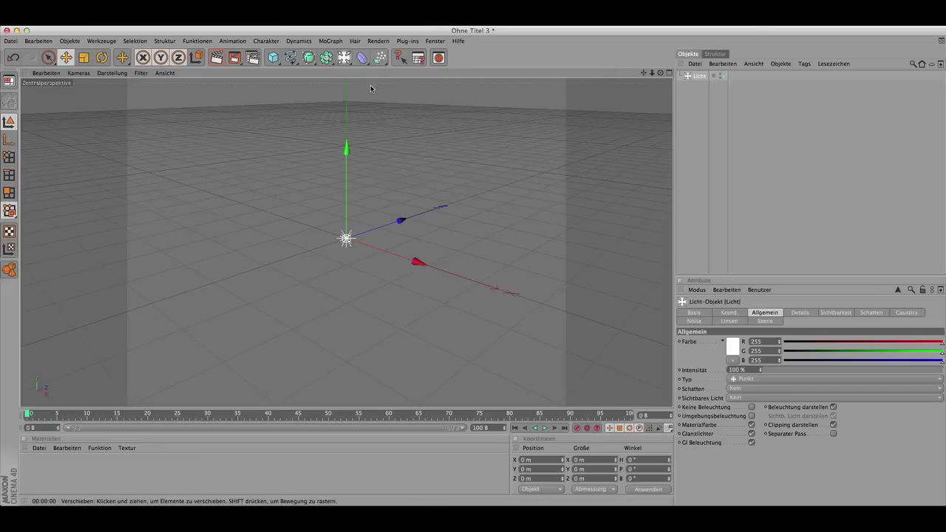
key("super+z")
left_click_drag(344, 58, 398, 144)
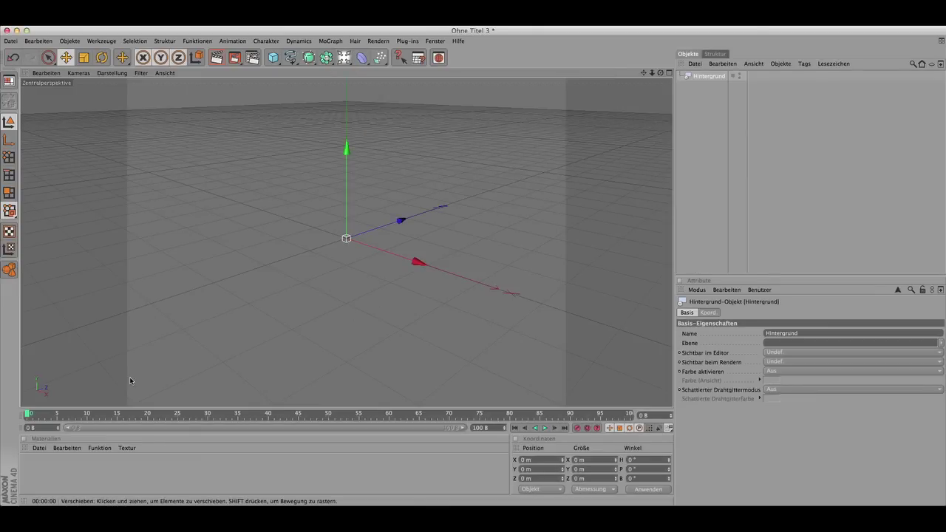
double_click(41, 475)
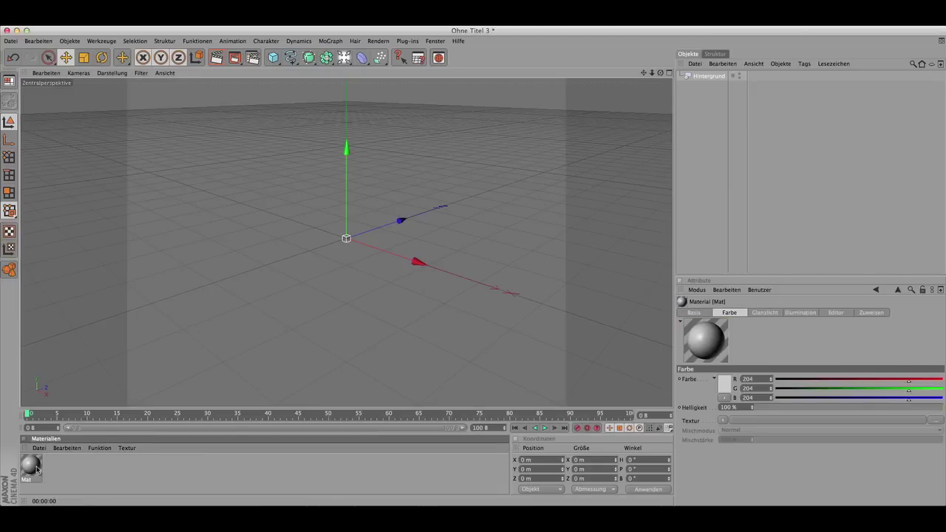
double_click(32, 464)
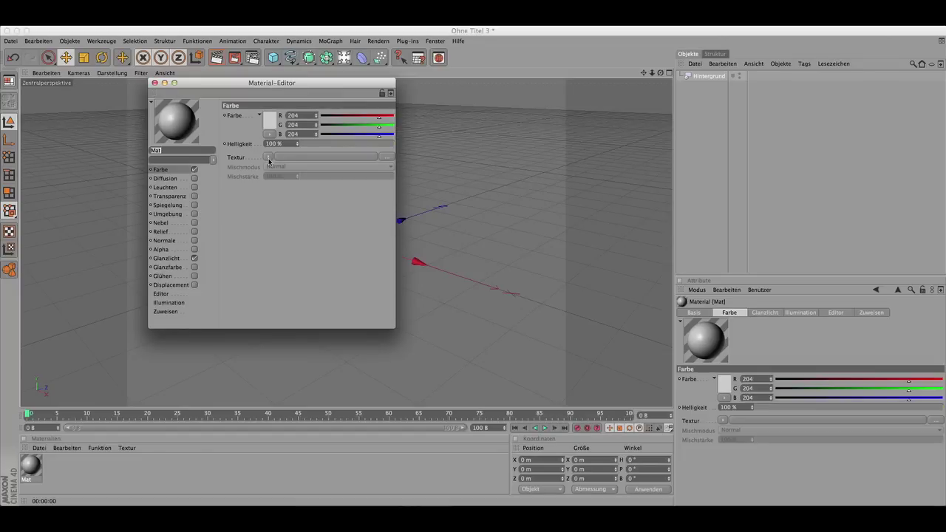
- Load the road photo DSC02597.JPG as Mat's Farbe texture without copying it to the project
left_click(269, 159)
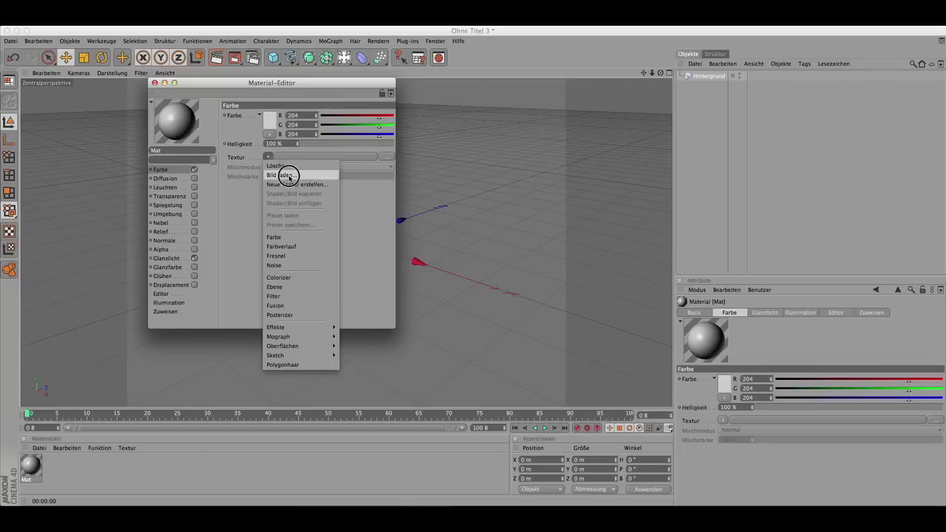
left_click(293, 174)
left_click(455, 143)
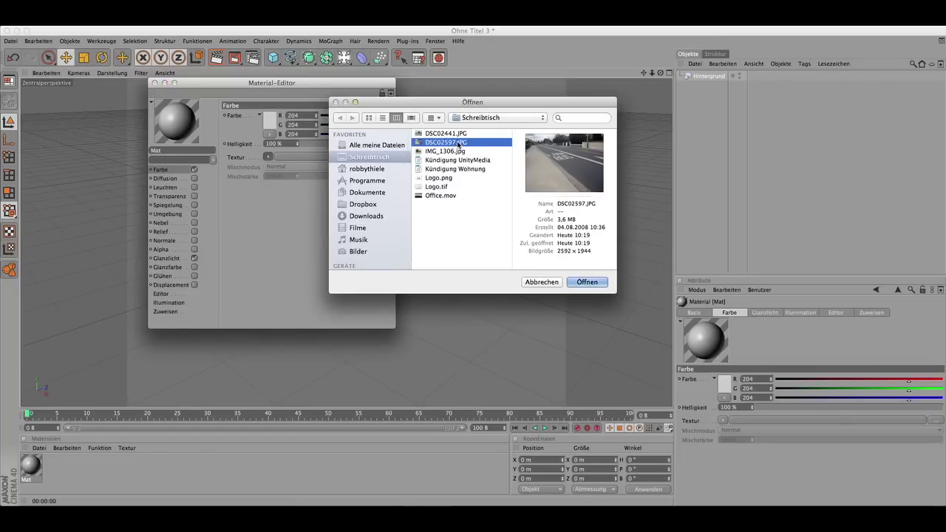
left_click(583, 282)
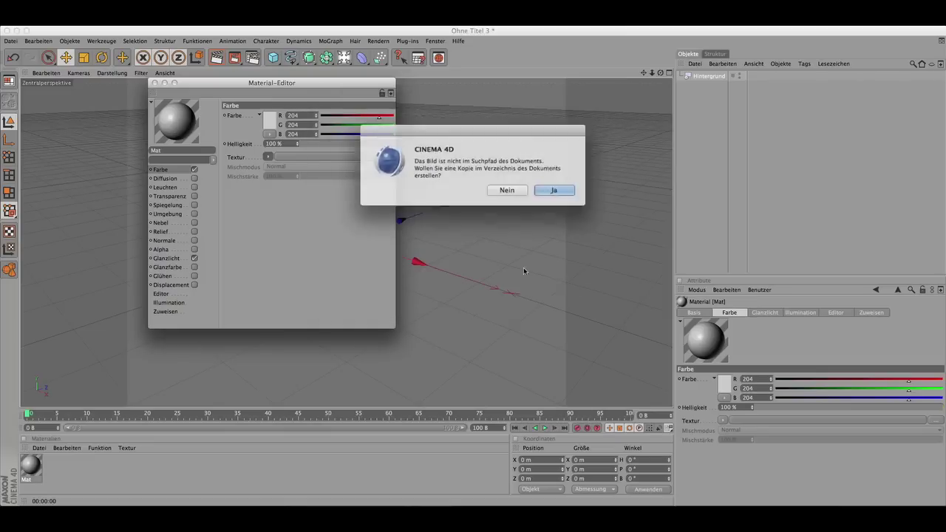
left_click(507, 189)
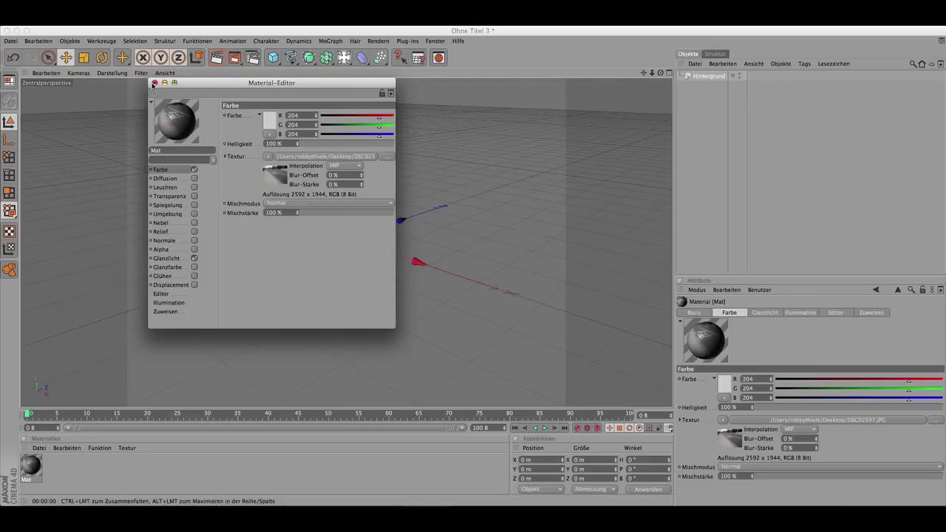
- Apply Mat to the Hintergrund object and render the view to check the photo
left_click(154, 83)
left_click_drag(29, 472, 712, 79)
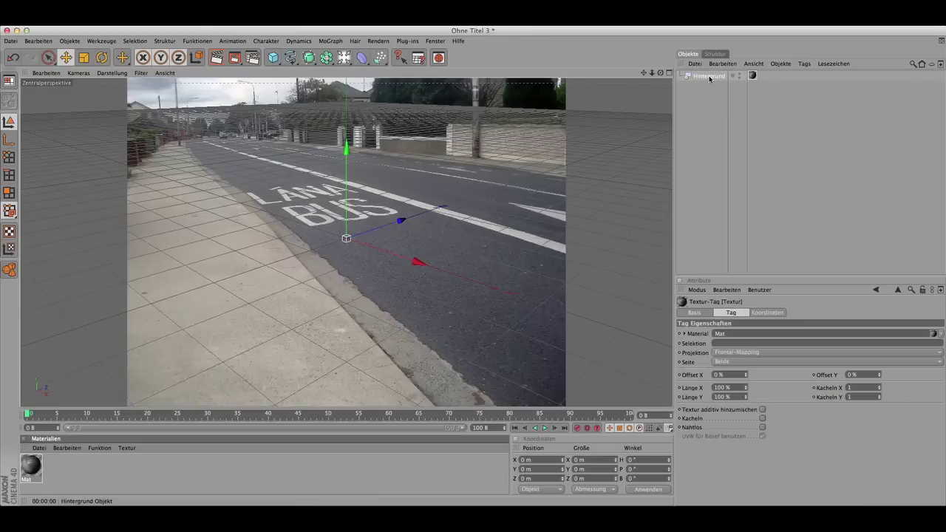
left_click(216, 57)
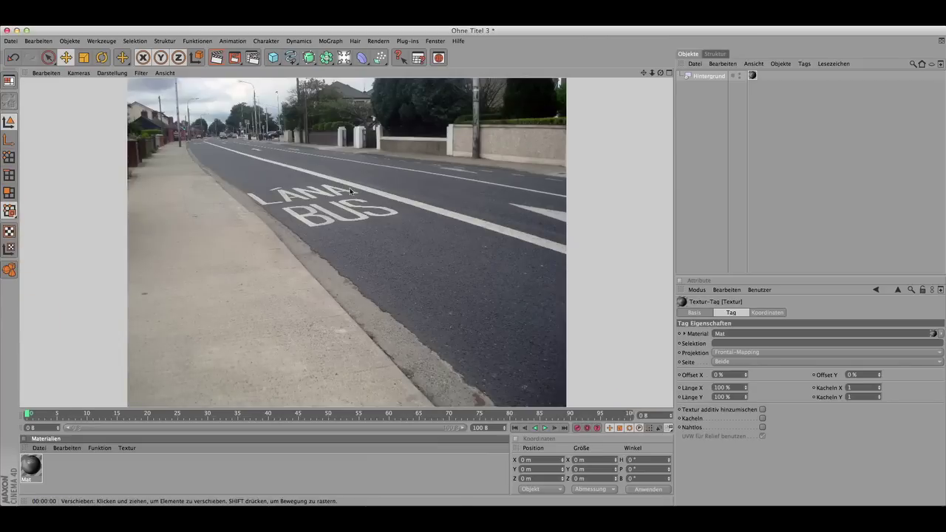
- Add an Ebene plane and rotate and move it to lie along the road below road level
left_click(303, 213)
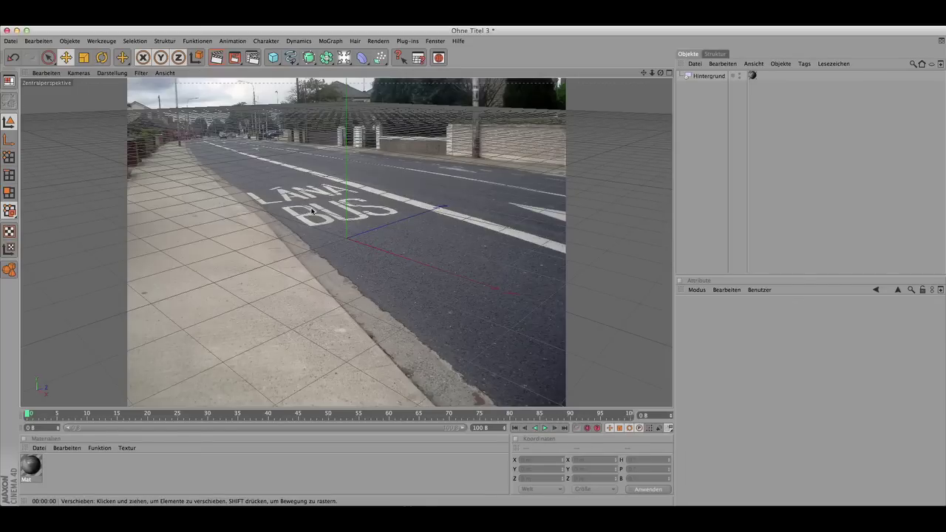
left_click_drag(275, 58, 377, 83)
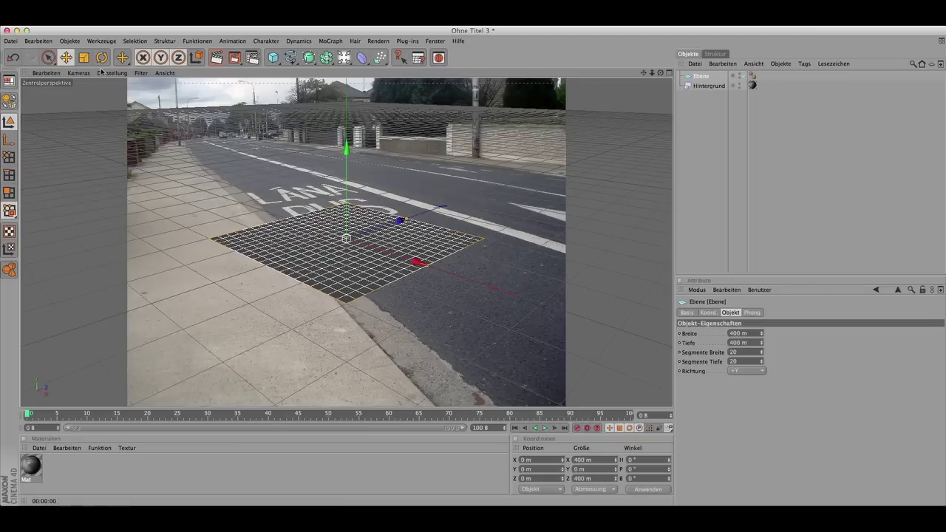
key("r")
left_click_drag(394, 253, 375, 265)
left_click(67, 58)
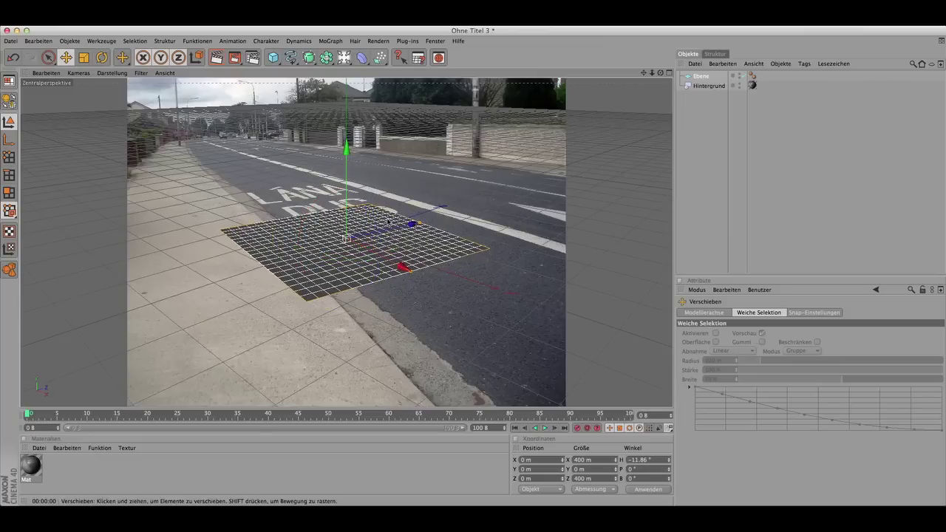
left_click_drag(405, 230, 439, 219)
left_click(102, 57)
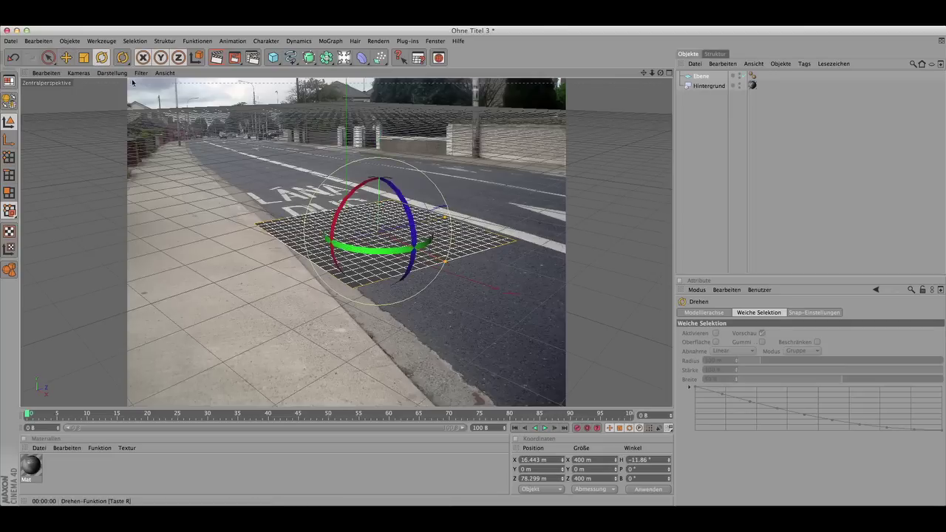
left_click_drag(397, 248, 393, 253)
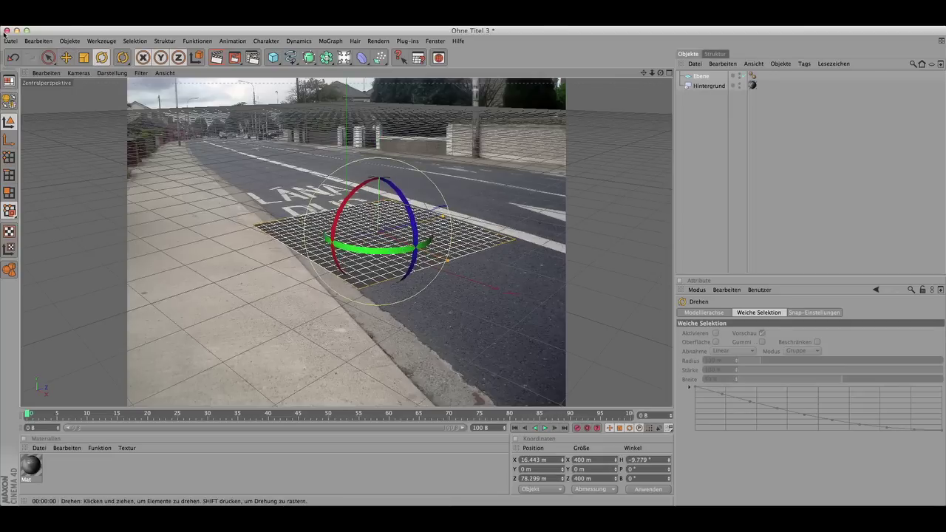
left_click(66, 57)
left_click_drag(378, 139, 379, 159)
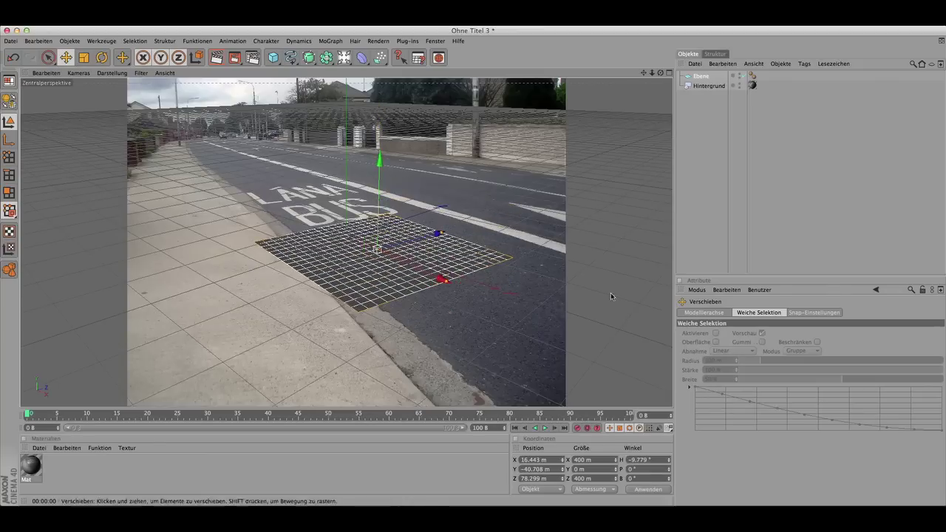
- Set the plane's Breite and Tiefe to 1000 m
left_click(707, 78)
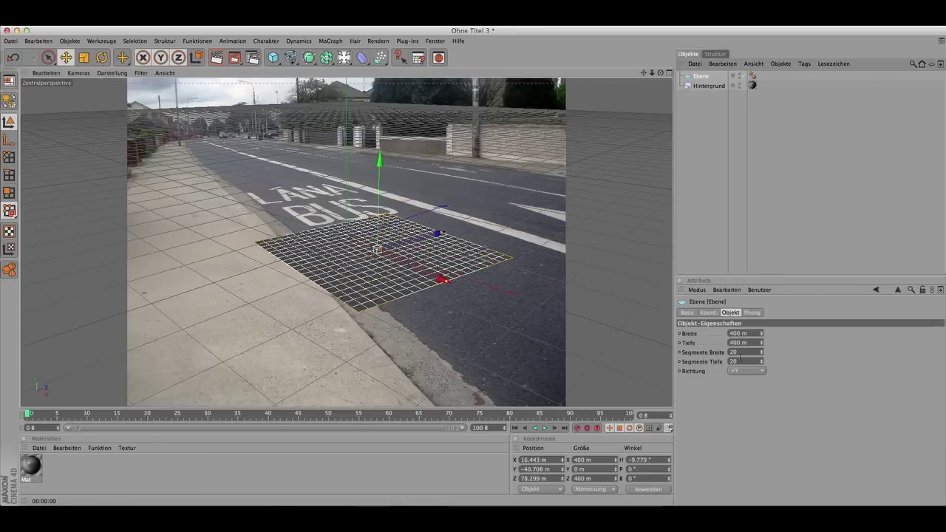
double_click(742, 333)
type("1000")
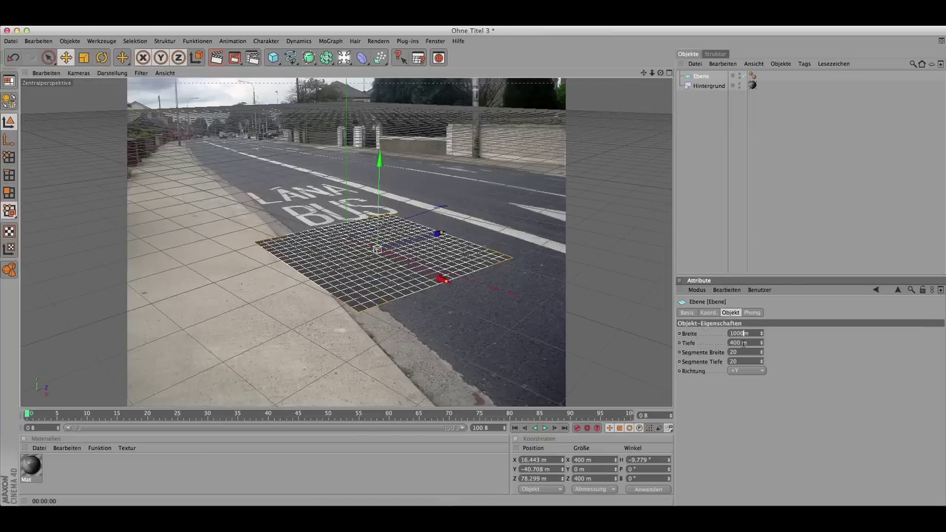
key("Tab")
type("1000")
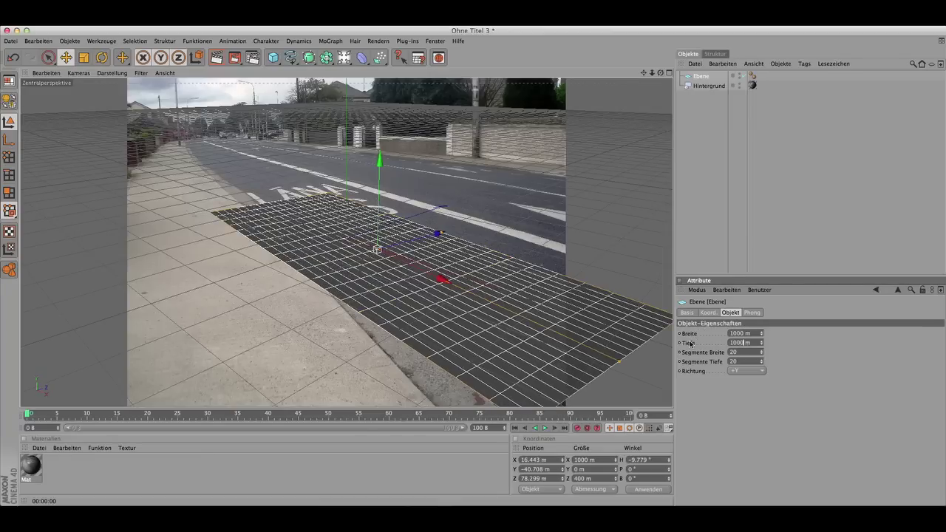
key("Return")
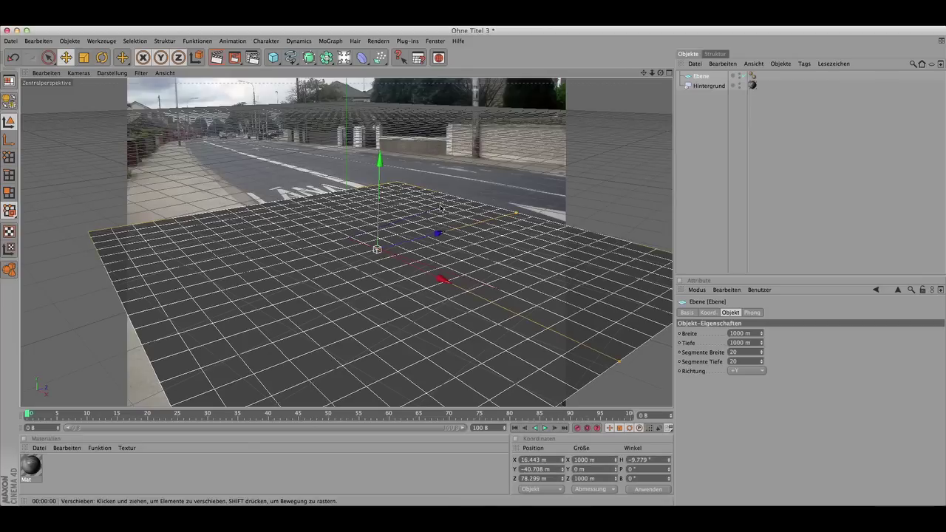
- Push the plane further back, turn it to -4.949° along the road, and test-render it
left_click_drag(439, 234, 529, 208)
left_click_drag(444, 203, 489, 221)
left_click_drag(547, 263, 466, 235)
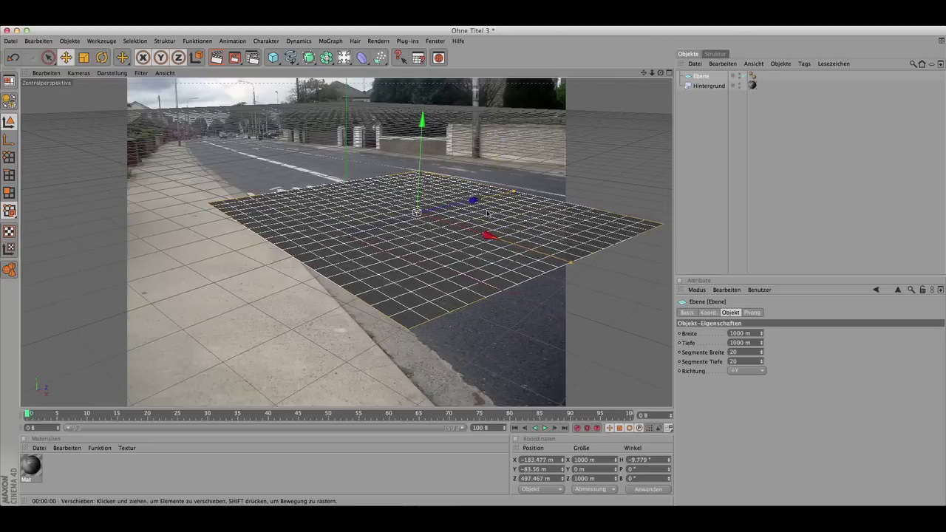
left_click(102, 57)
left_click_drag(452, 239, 435, 232)
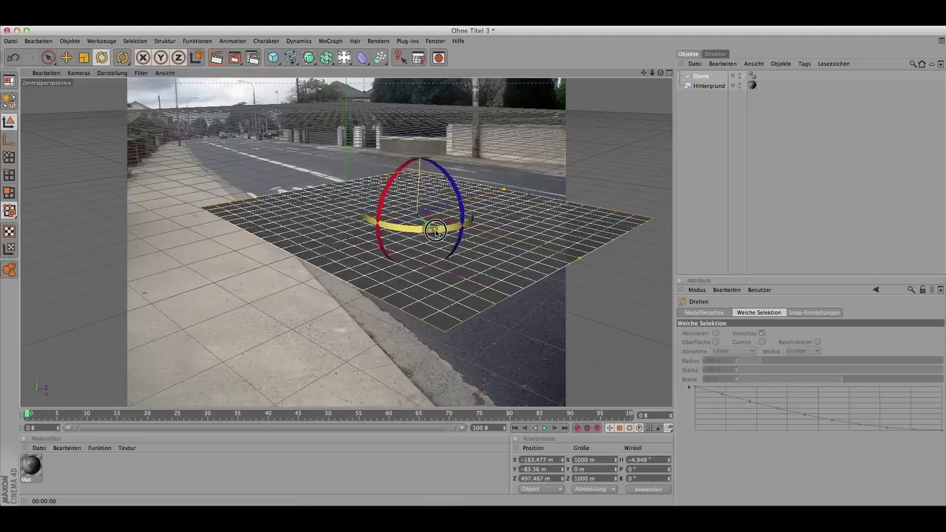
left_click(66, 57)
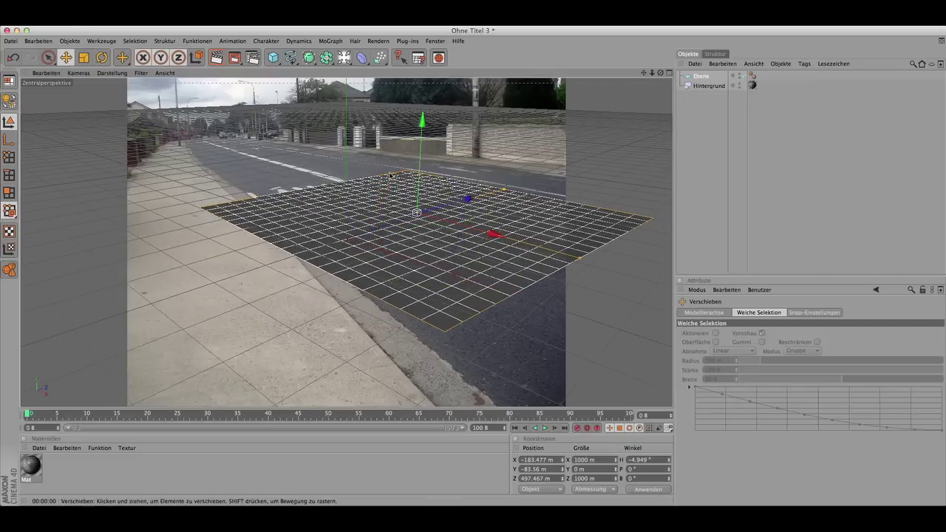
left_click_drag(458, 207, 500, 172)
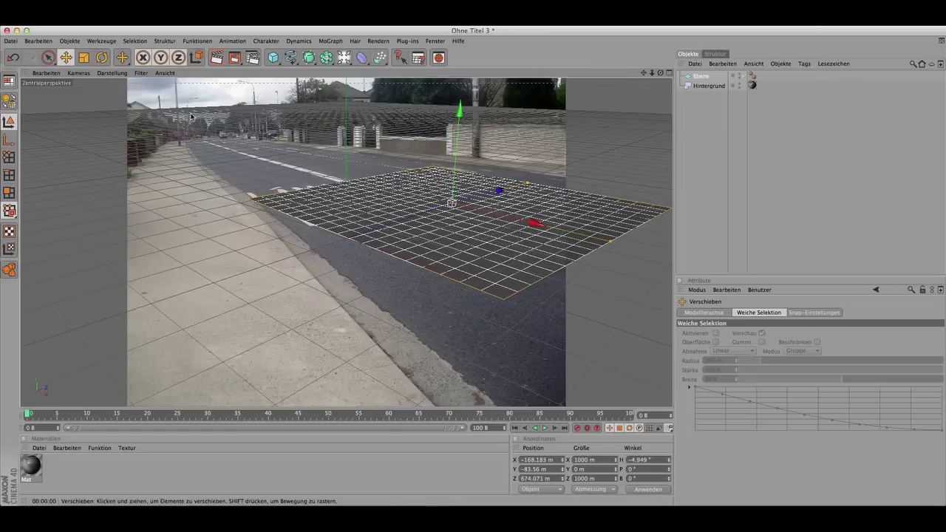
left_click(218, 61)
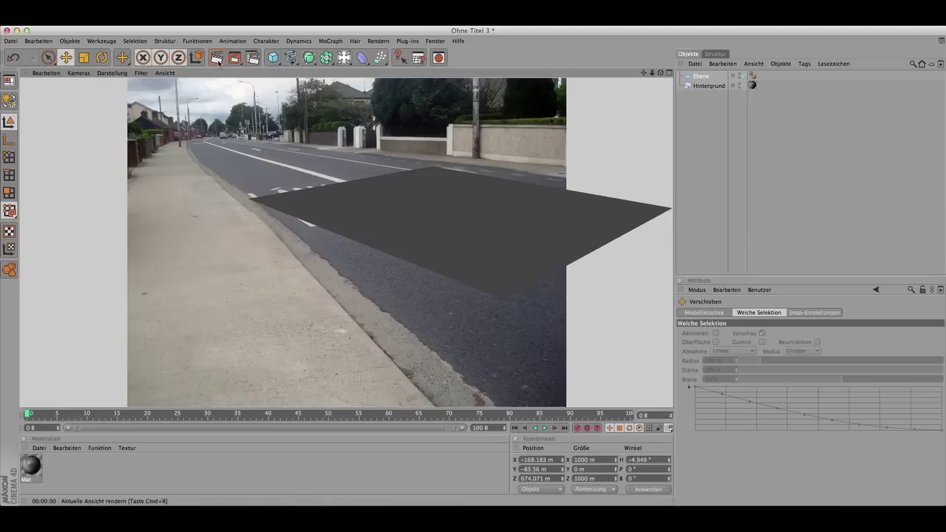
- Apply Mat to the Ebene plane with Frontal-Mapping projection and test-render the projected road photo
left_click(151, 469)
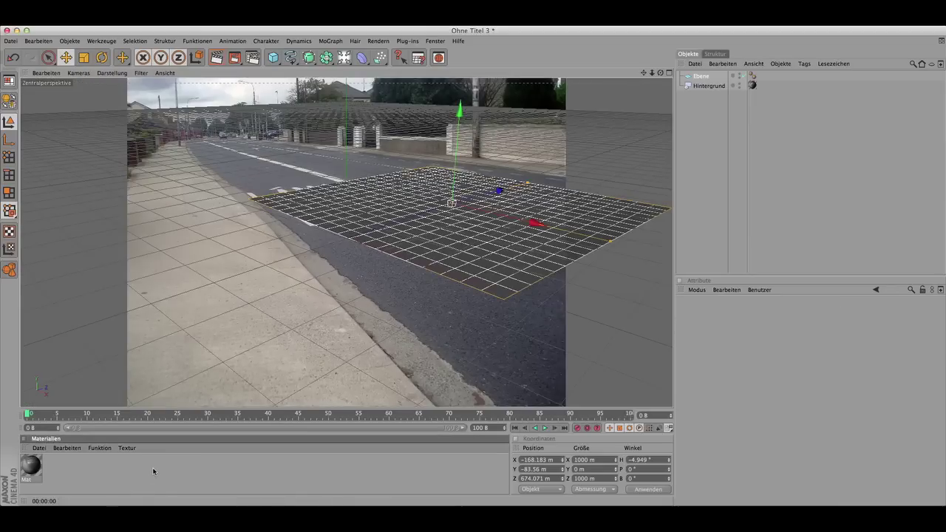
left_click(30, 471)
left_click_drag(29, 471, 491, 231)
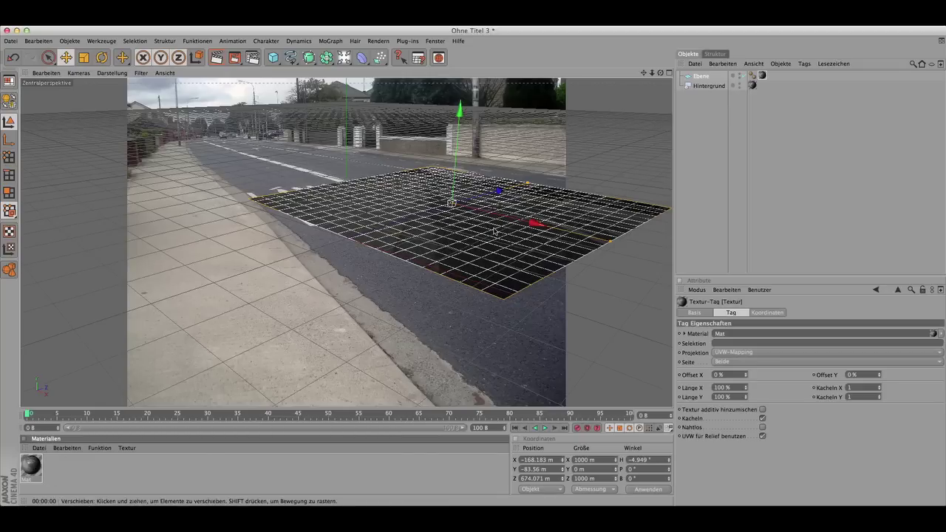
left_click(728, 354)
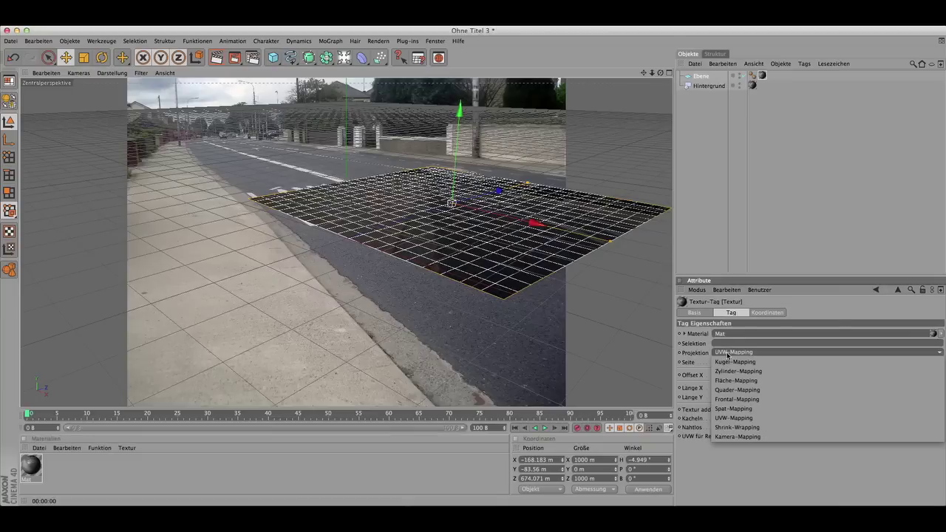
left_click(729, 400)
left_click(217, 58)
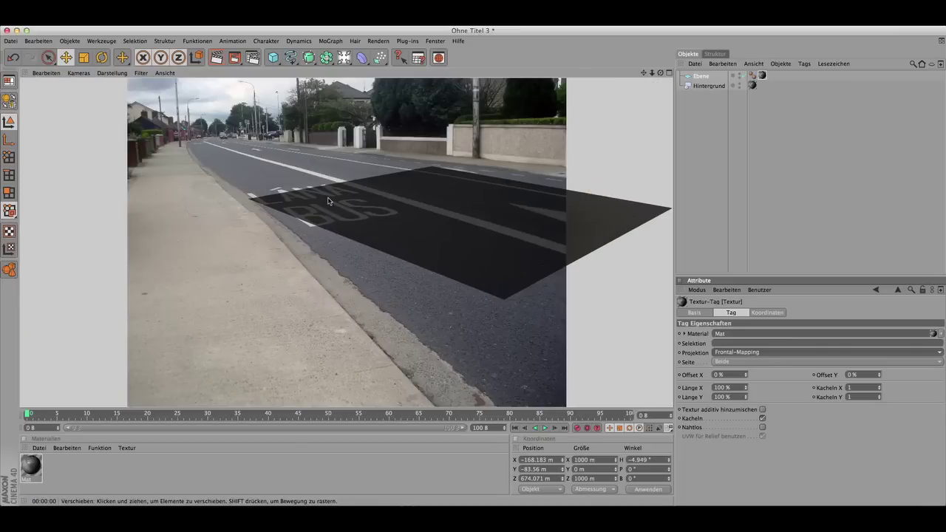
left_click(386, 214)
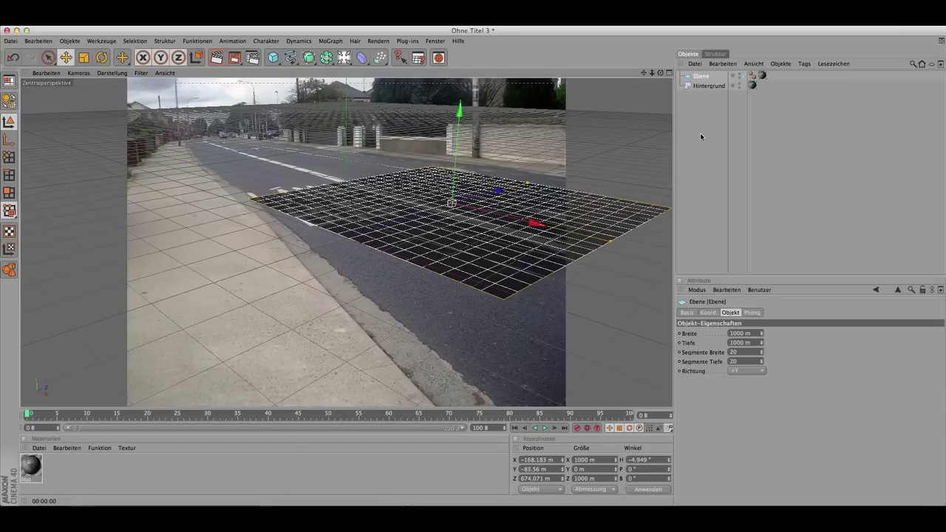
- Add a Render tag to Ebene with Hintergrund-Compositing enabled and test-render the blend
right_click(708, 80)
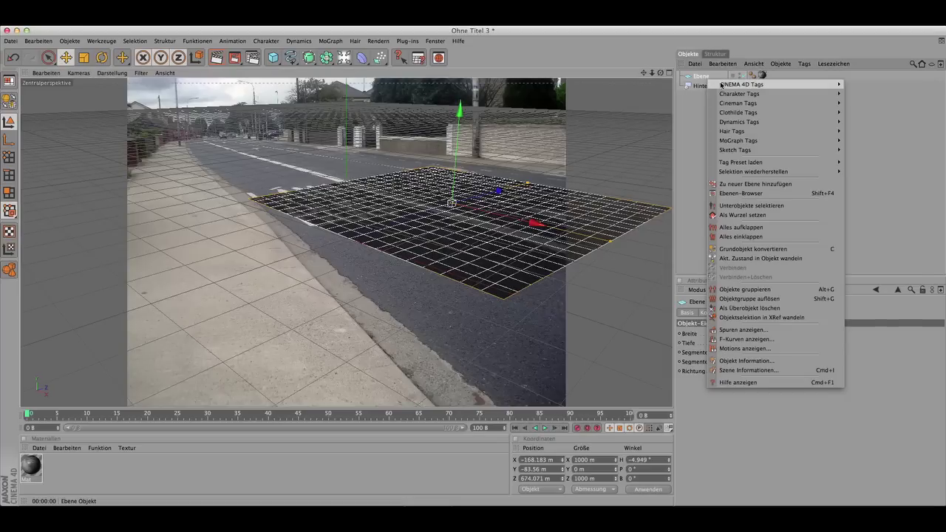
mouse_move(722, 85)
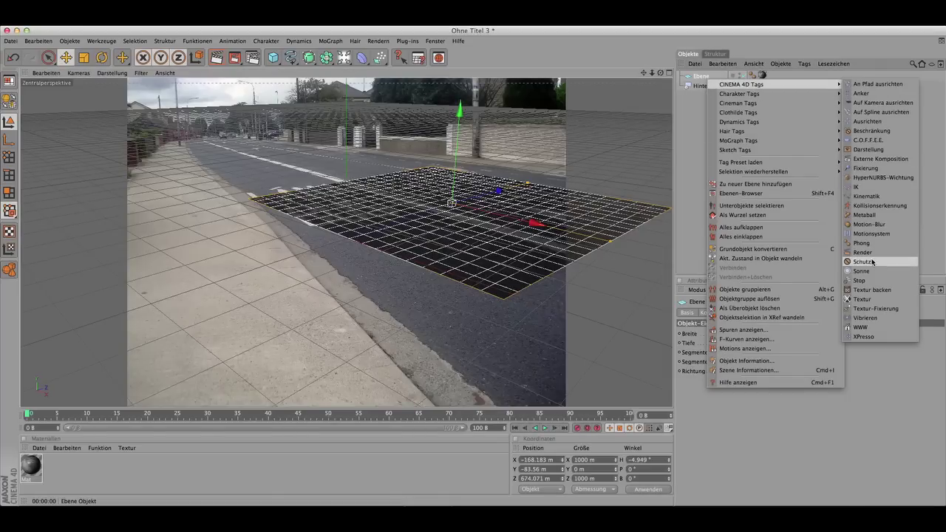
left_click(871, 255)
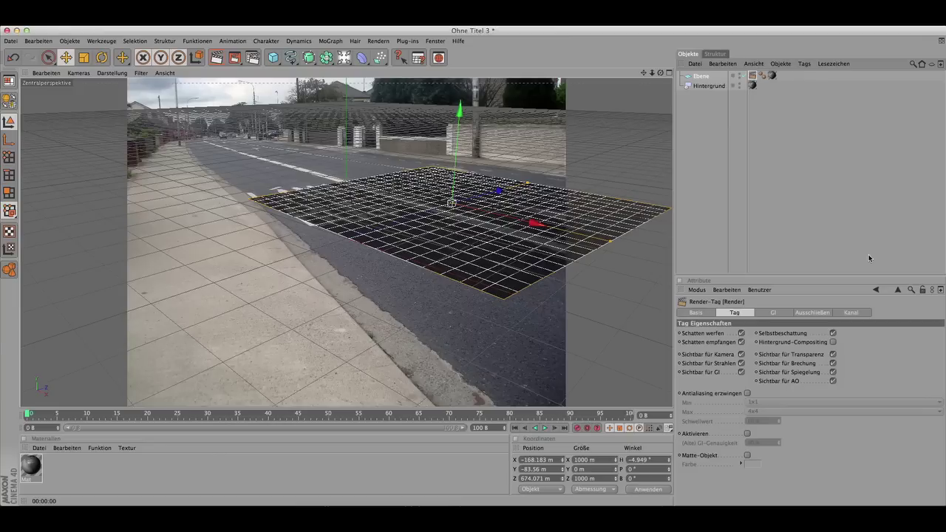
left_click(833, 342)
left_click(217, 57)
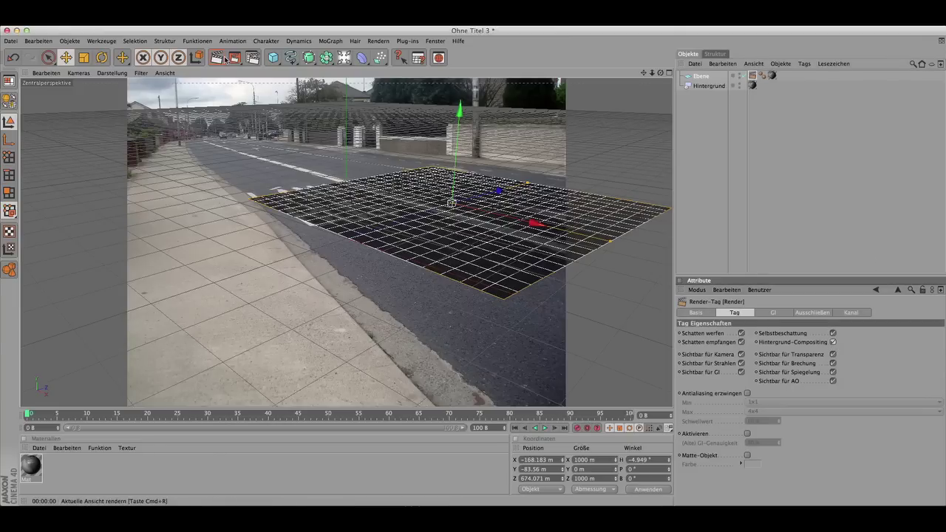
left_click(217, 58)
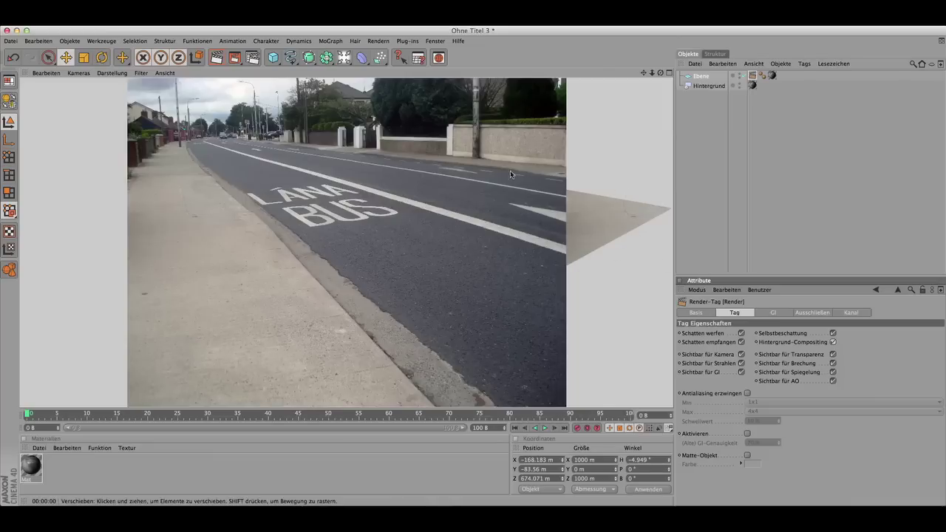
left_click(352, 187)
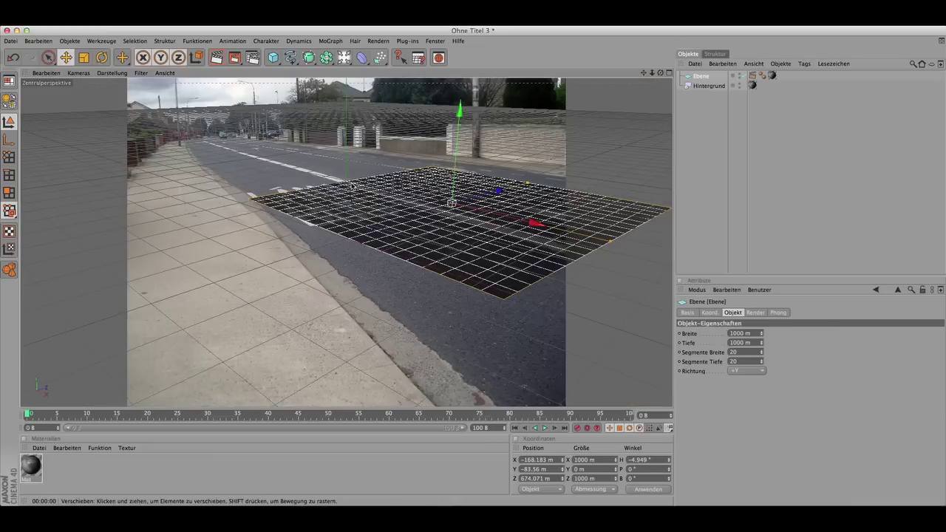
- Add a MoGraph Text-Objekt and change its text to 'GH Tutorials'
left_click(329, 42)
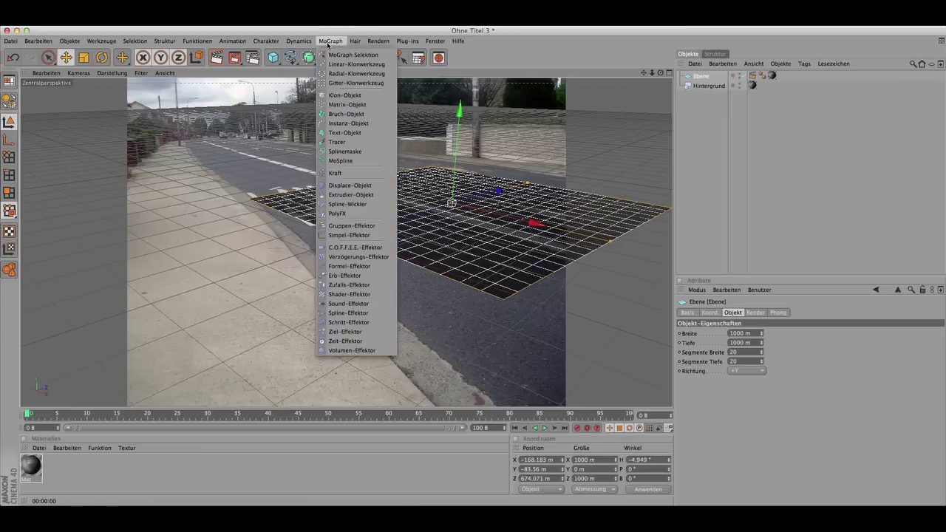
left_click(354, 133)
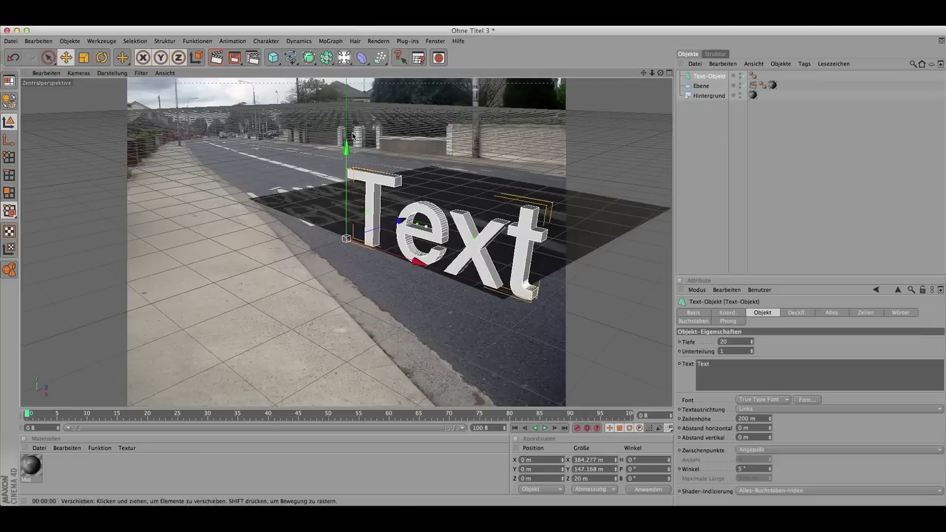
double_click(724, 367)
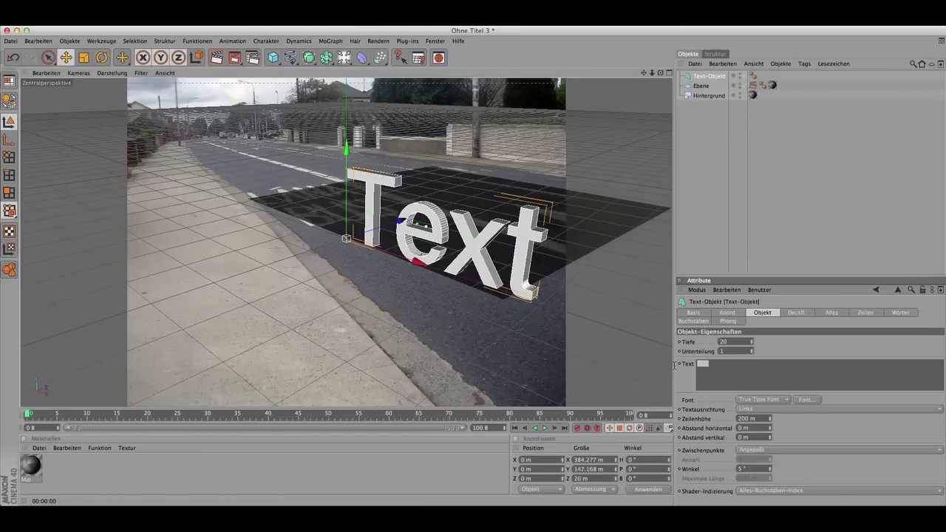
type("GH Tutorials")
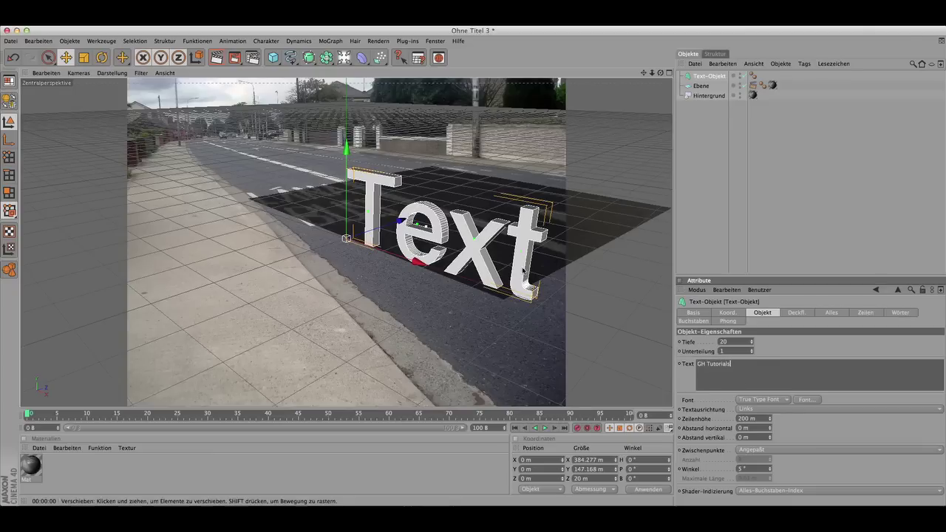
left_click(479, 313)
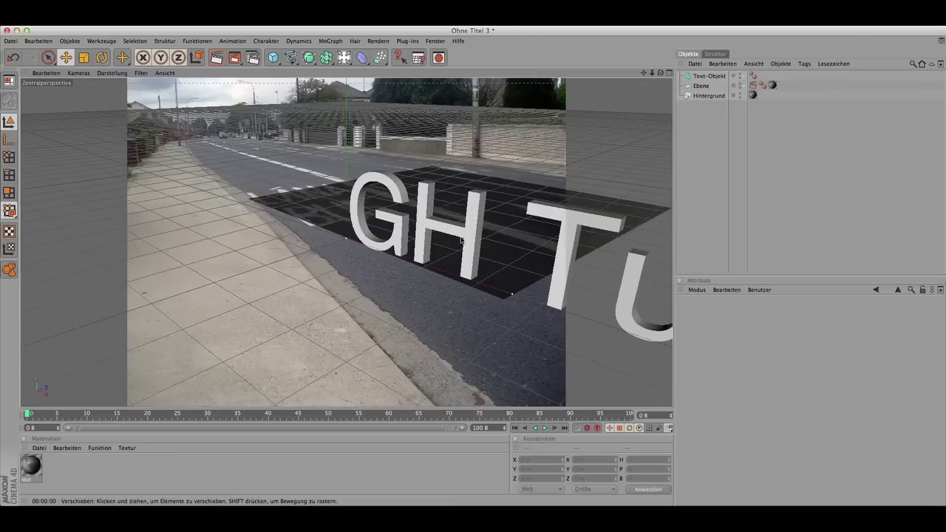
- Reduce the text's Zeilenhöhe to 130 m and rotate and move it onto the road
left_click(404, 239)
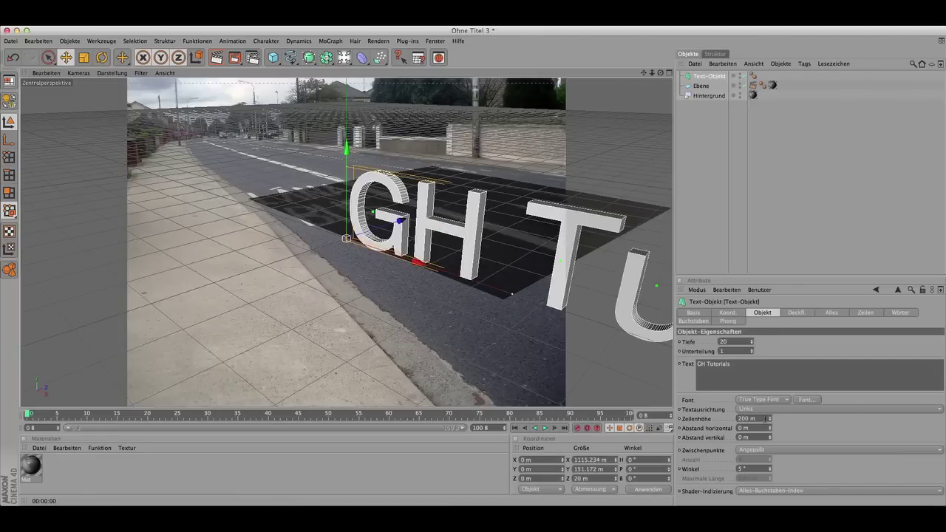
left_click_drag(770, 425, 769, 423)
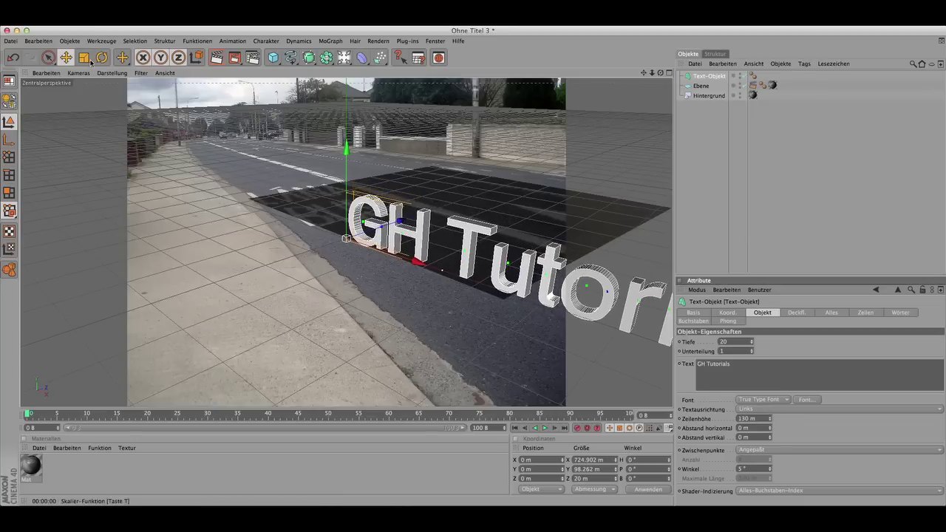
key("r")
mouse_move(324, 248)
left_mouse_down()
mouse_move(328, 260)
mouse_move(372, 250)
mouse_move(334, 254)
left_mouse_up()
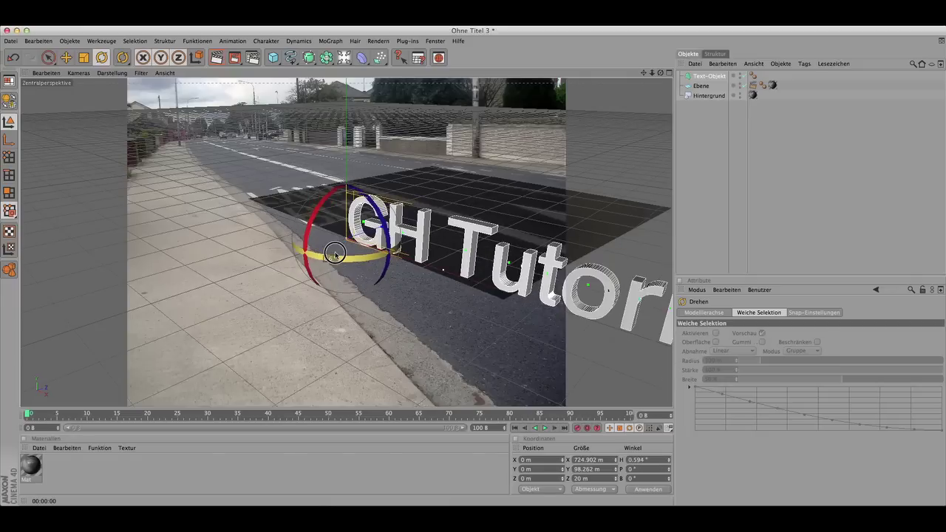
key("e")
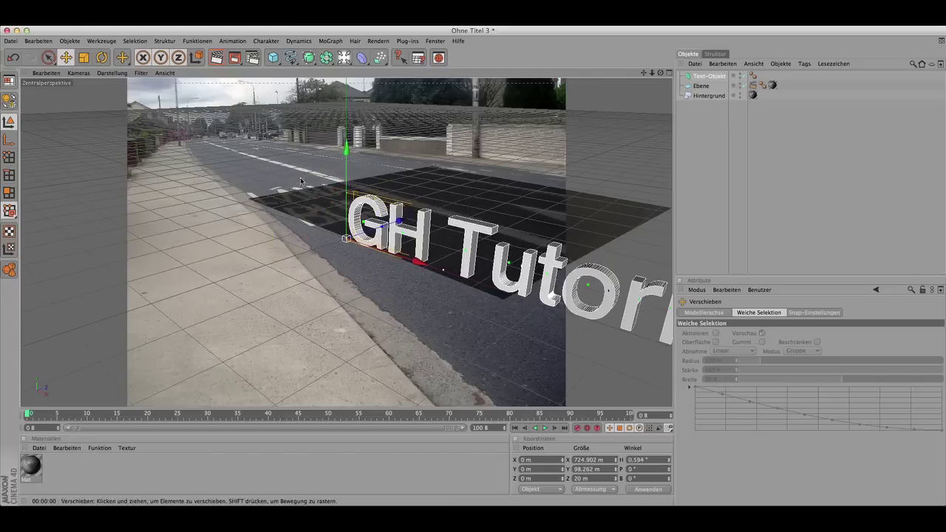
left_click_drag(362, 237, 238, 204)
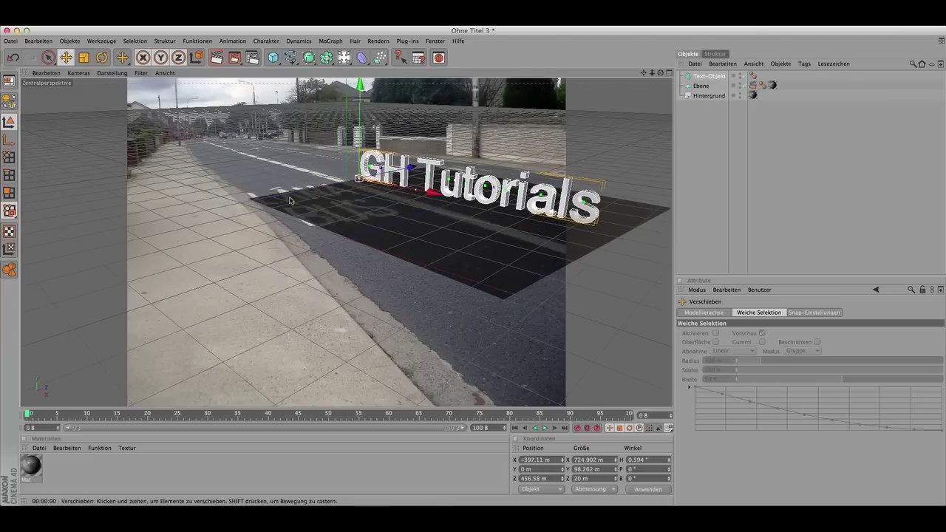
key("r")
left_click_drag(381, 191, 371, 190)
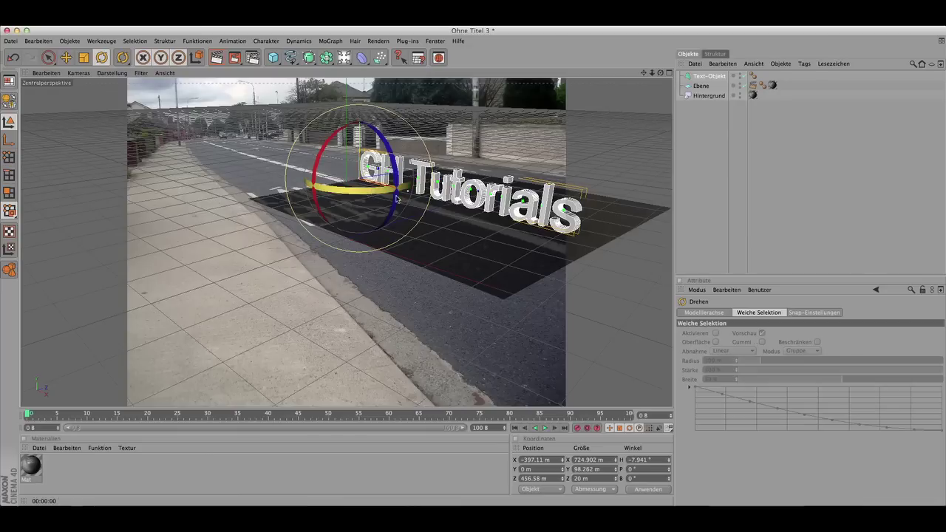
- Test-render the text, then shift it left to X -561.699 m, Z 479.539 m
left_click(67, 58)
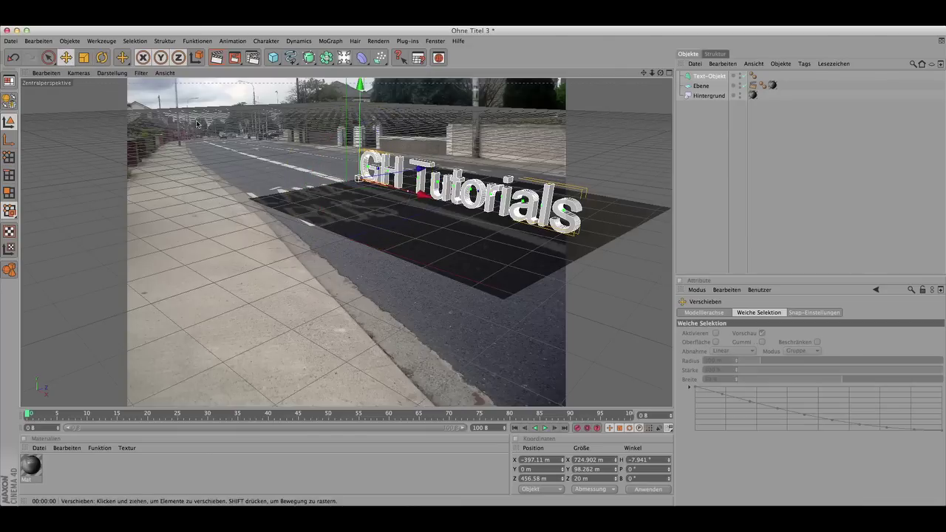
left_click(215, 61)
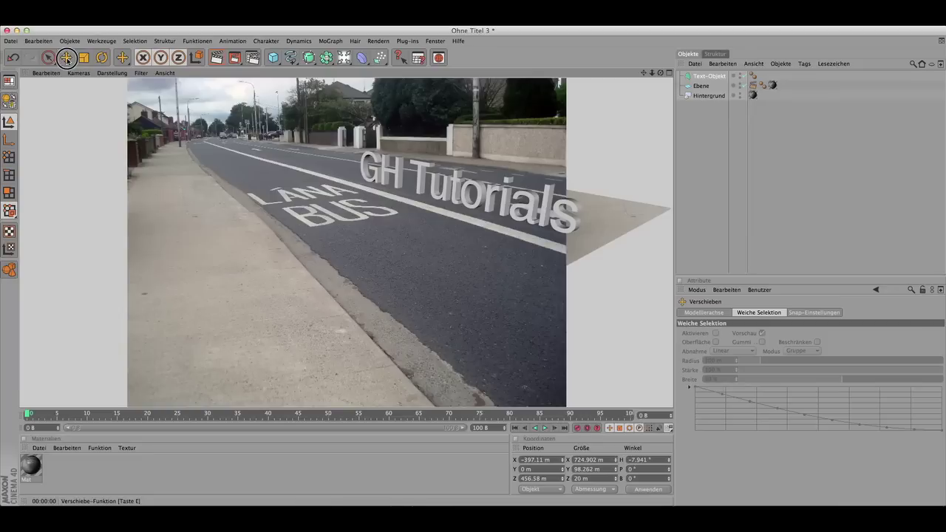
left_click(424, 182)
left_click_drag(424, 183, 393, 174)
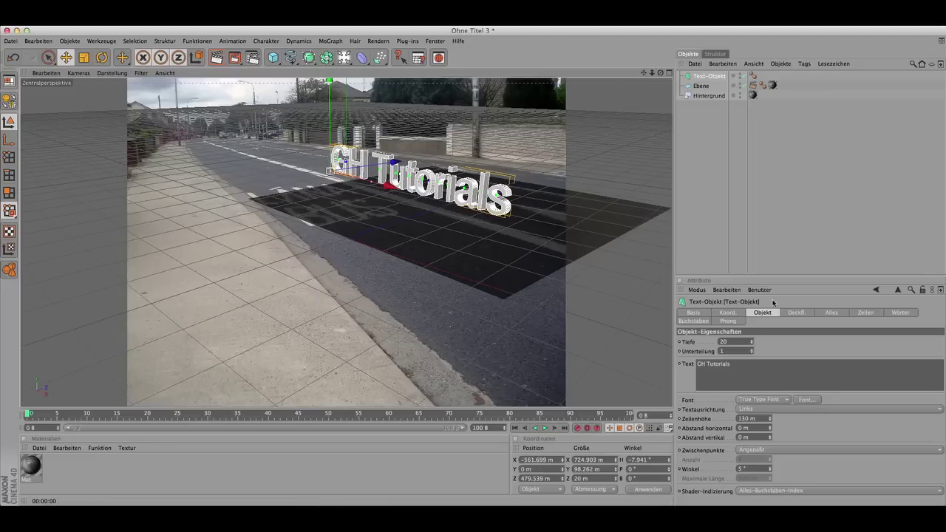
left_click(796, 312)
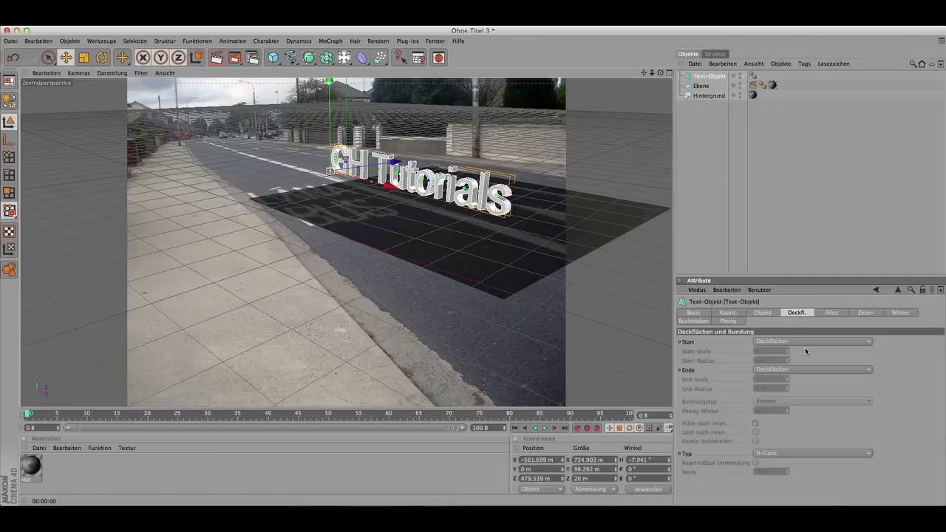
- Give the text's front cap a fillet with Start-Stufe 2 and Start-Radius 3 m, then test-render
left_click(802, 341)
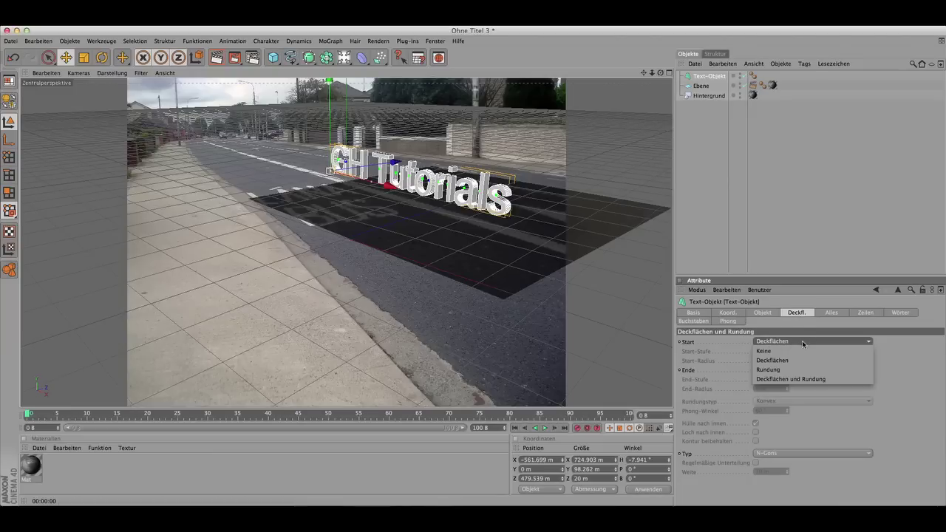
left_click(799, 378)
left_click(771, 372)
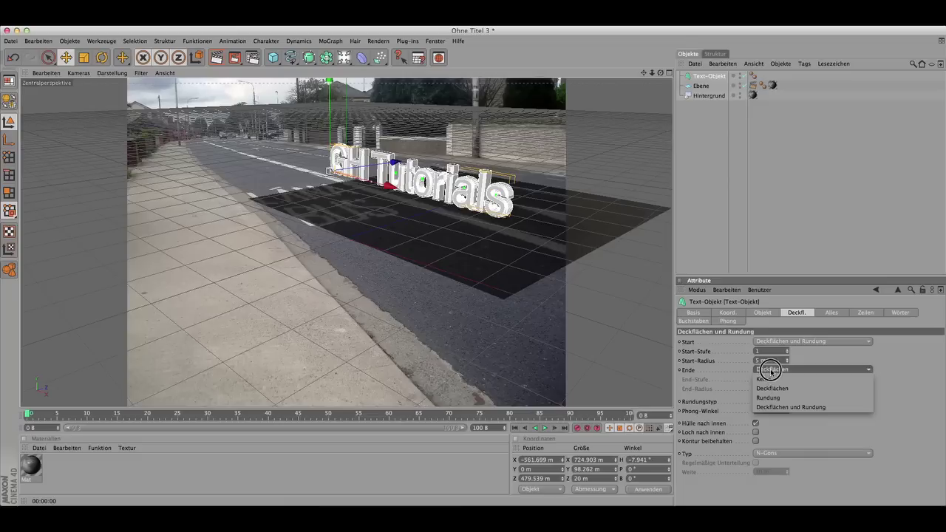
left_click(730, 364)
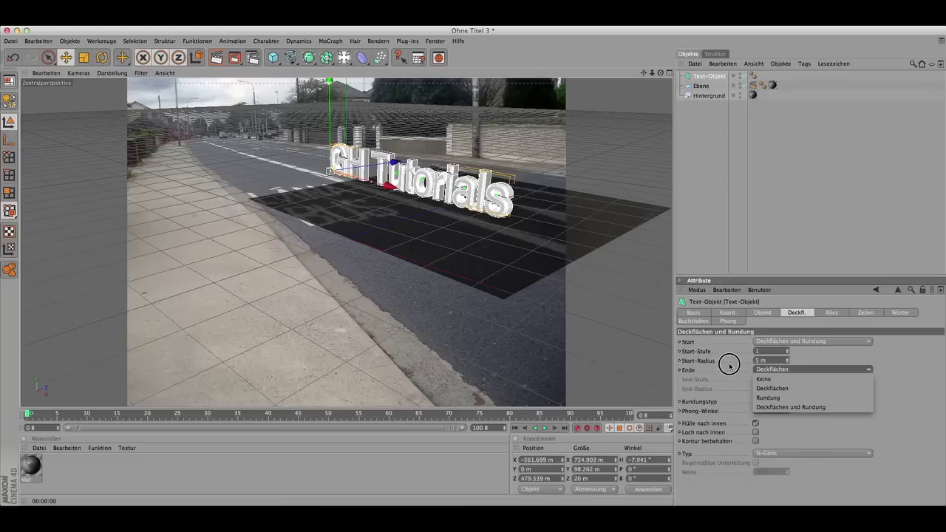
left_click(788, 352)
left_click(788, 362)
left_click(788, 362)
left_click(217, 58)
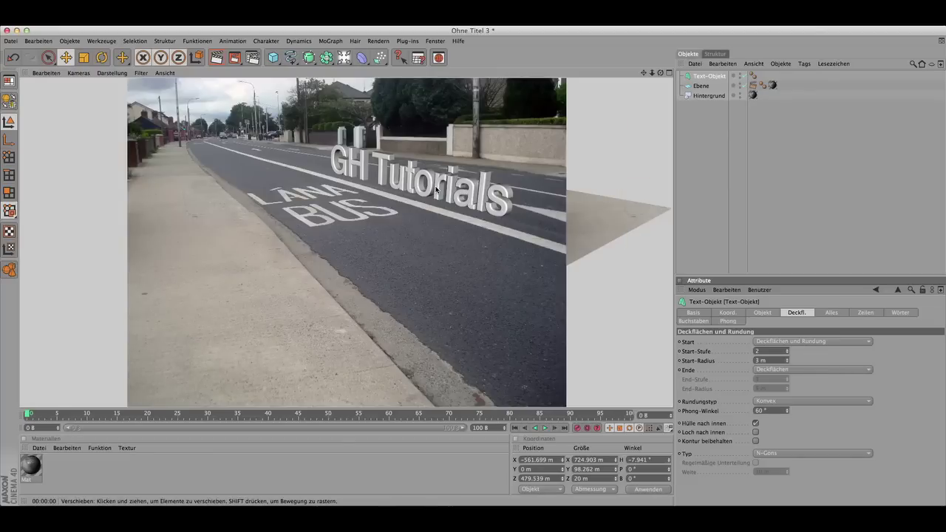
left_click(473, 271)
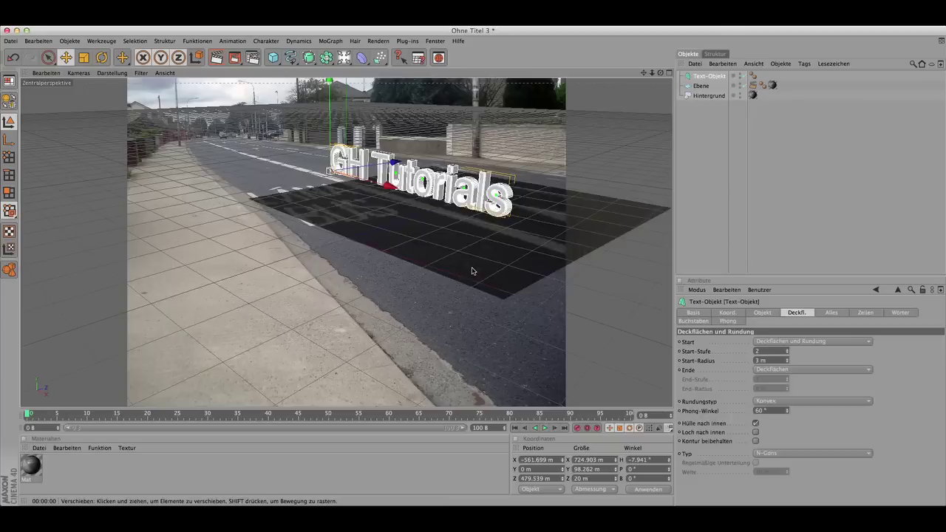
- Set the text's Rundungstyp to 1 Stufe and render a preview of the scene
left_click(381, 162)
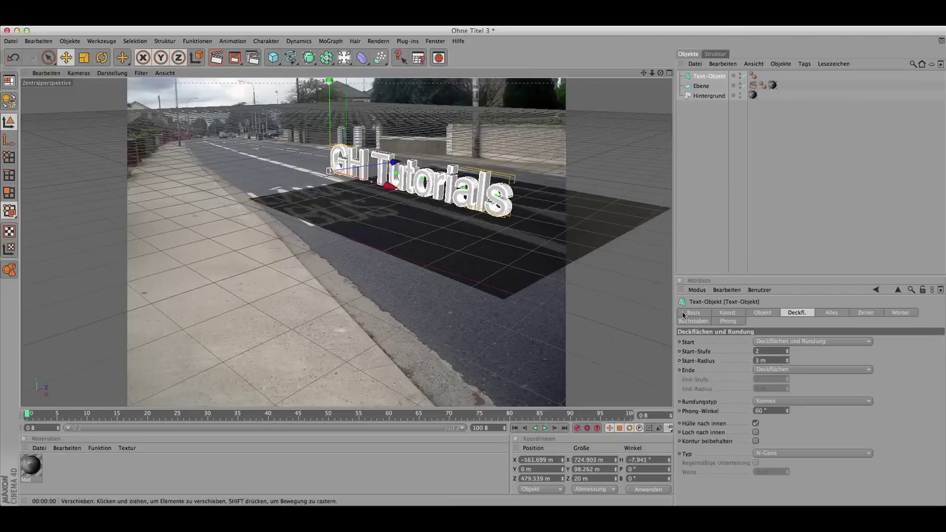
left_click(786, 402)
left_click(781, 449)
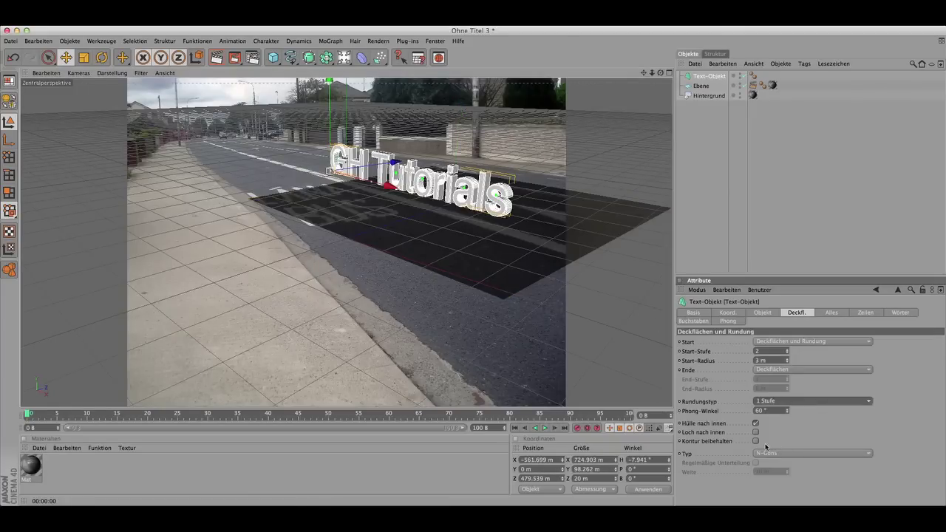
left_click(216, 59)
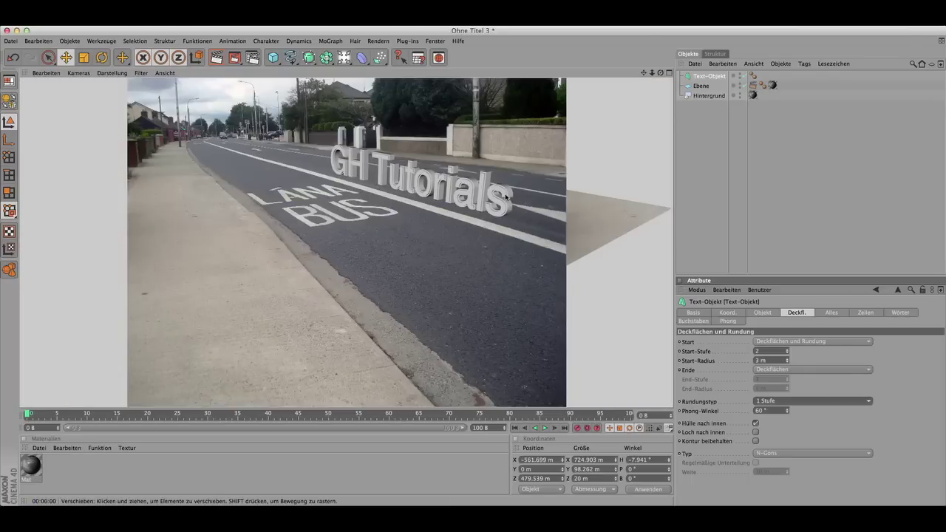
left_click(374, 220)
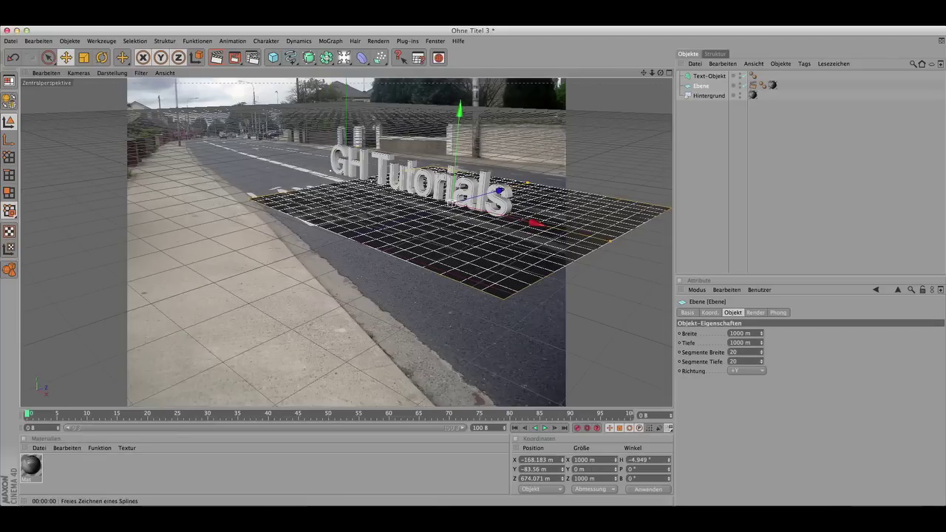
- Add a Himmel-Objekt sky to the scene and render a quick preview
left_click(344, 59)
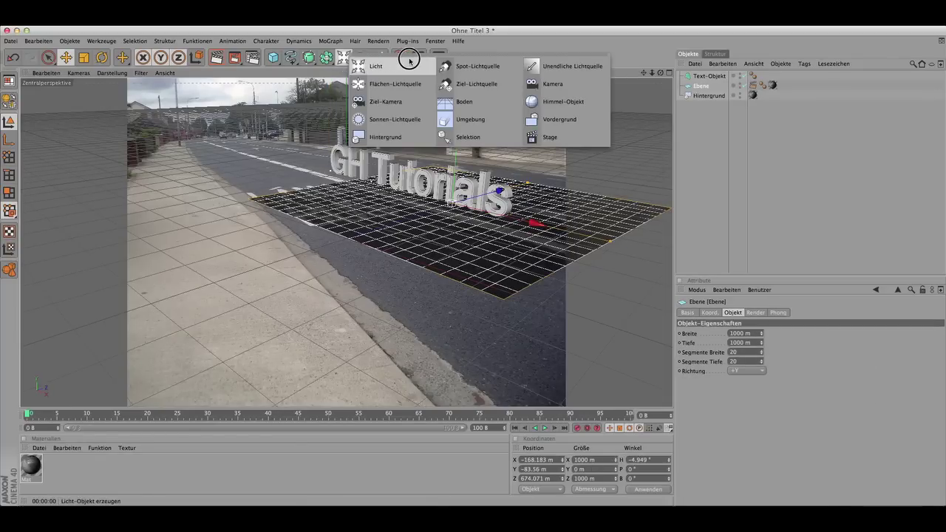
left_click(581, 100)
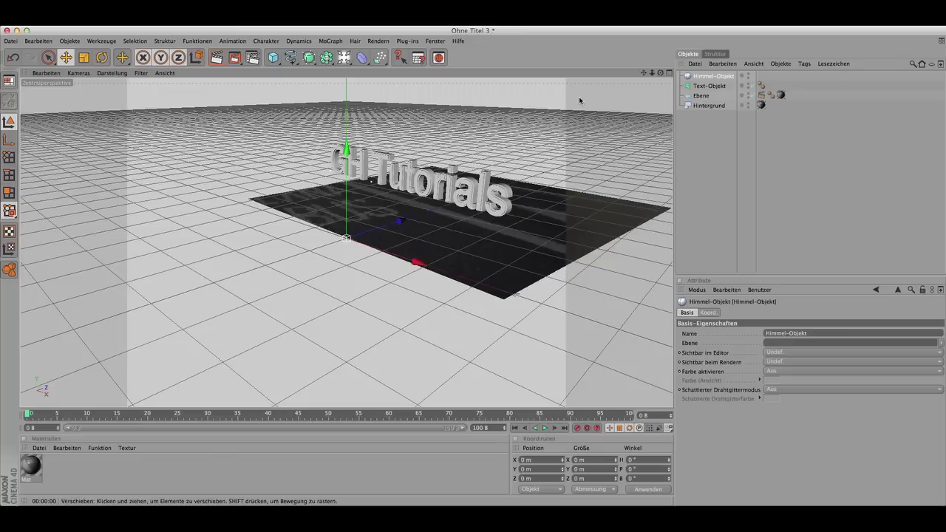
left_click(217, 59)
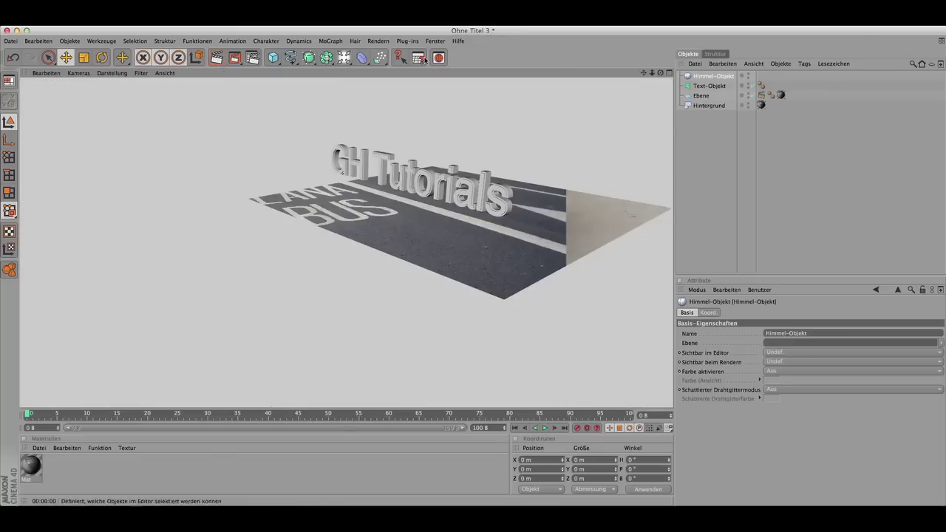
left_click(599, 96)
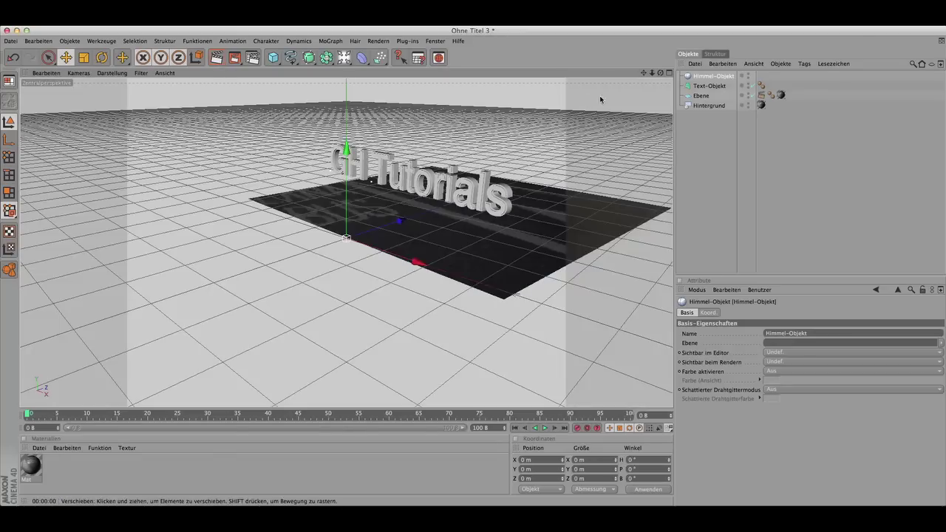
- Give the sky a Render tag with Sichtbar für Kamera unchecked, then re-render to check the background
left_click(716, 77)
right_click(716, 76)
mouse_move(734, 80)
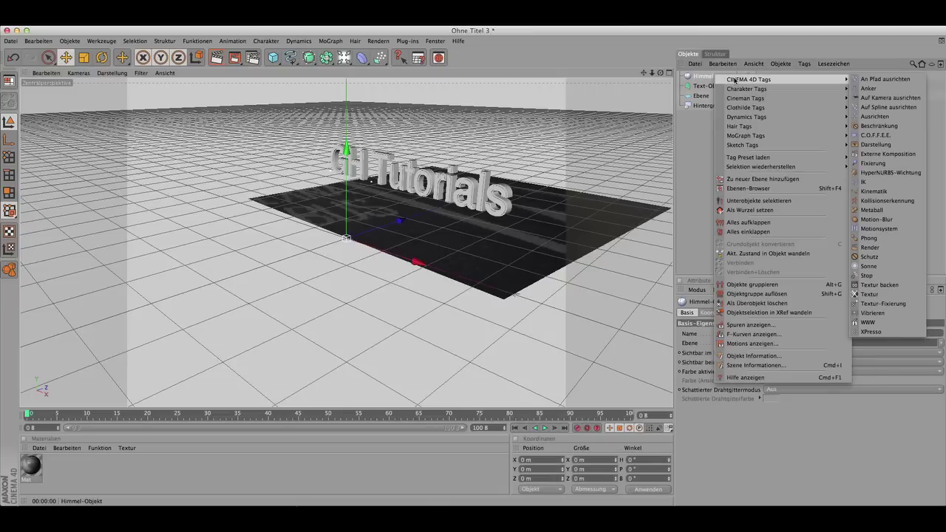
left_click(872, 250)
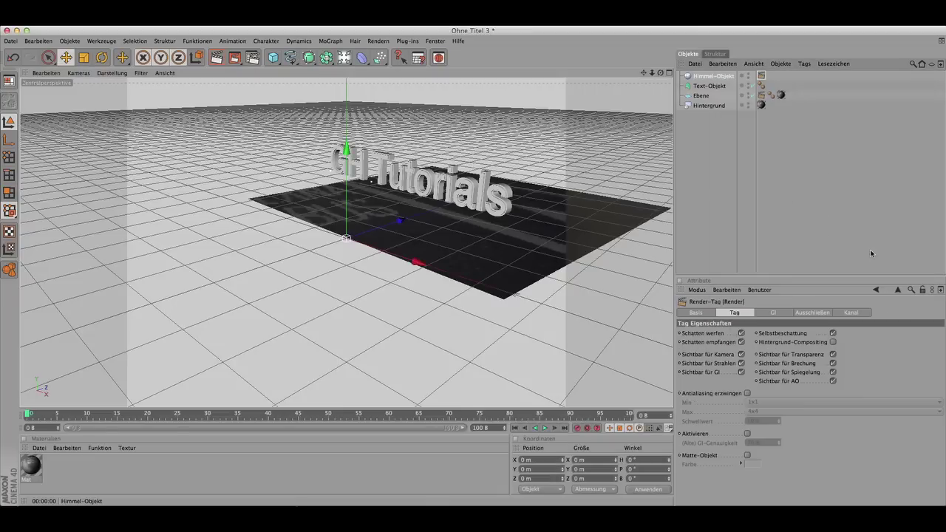
left_click(743, 355)
left_click(213, 58)
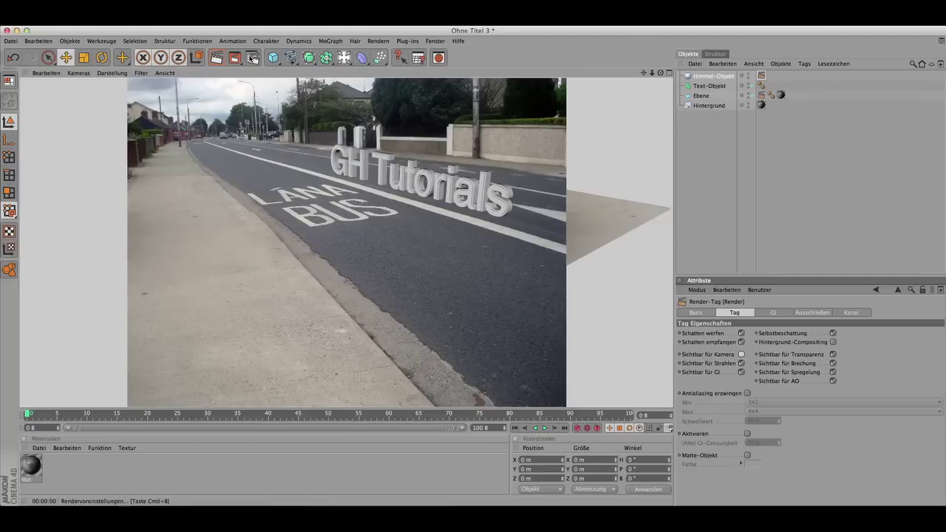
left_click(253, 58)
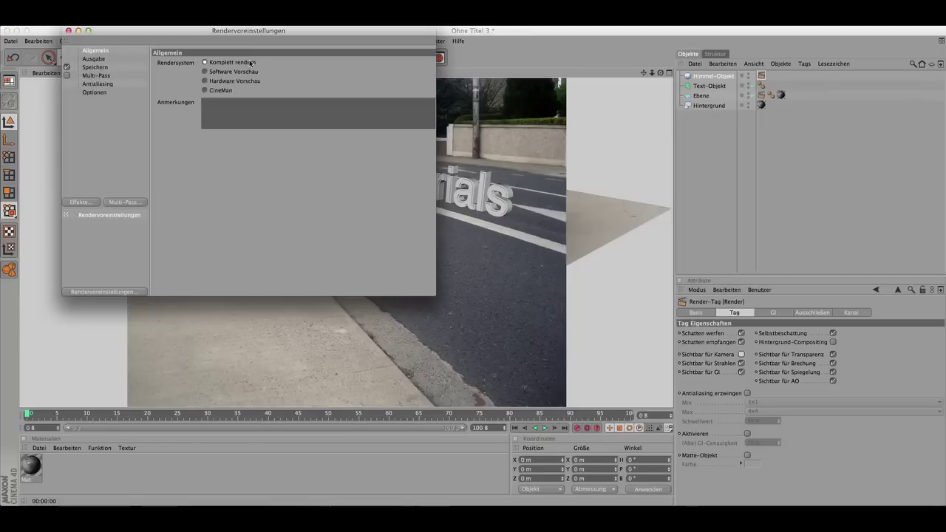
- Add Global Illumination with GI-Modus IC + QMC (Einzelbild) and Strahltiefe 2
left_click(87, 204)
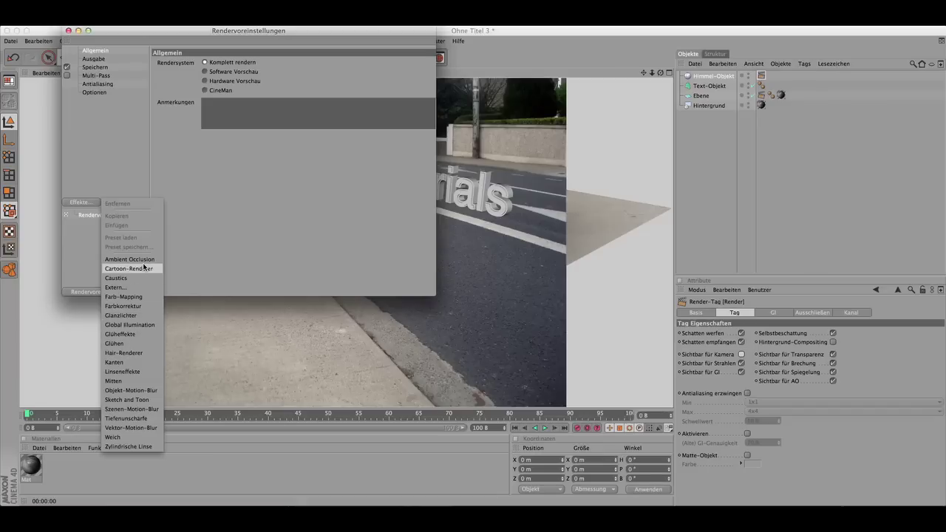
left_click(141, 324)
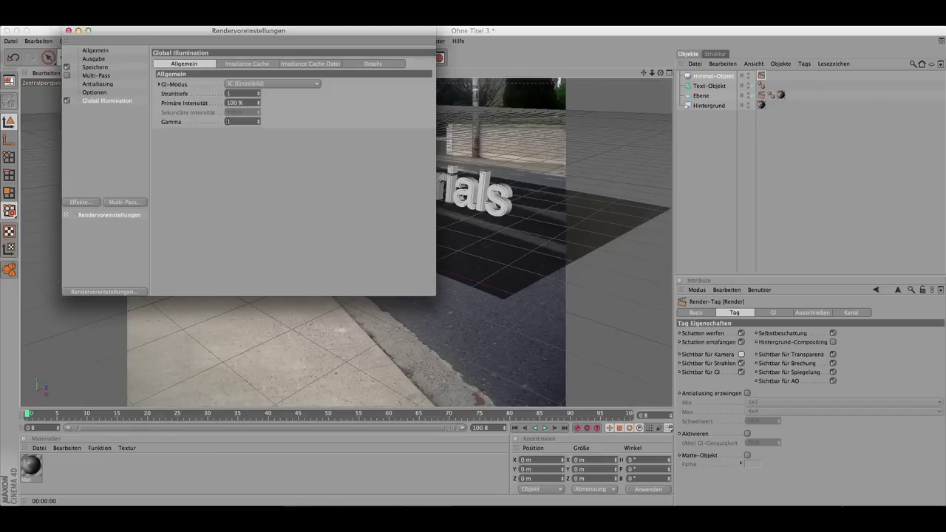
left_click(251, 85)
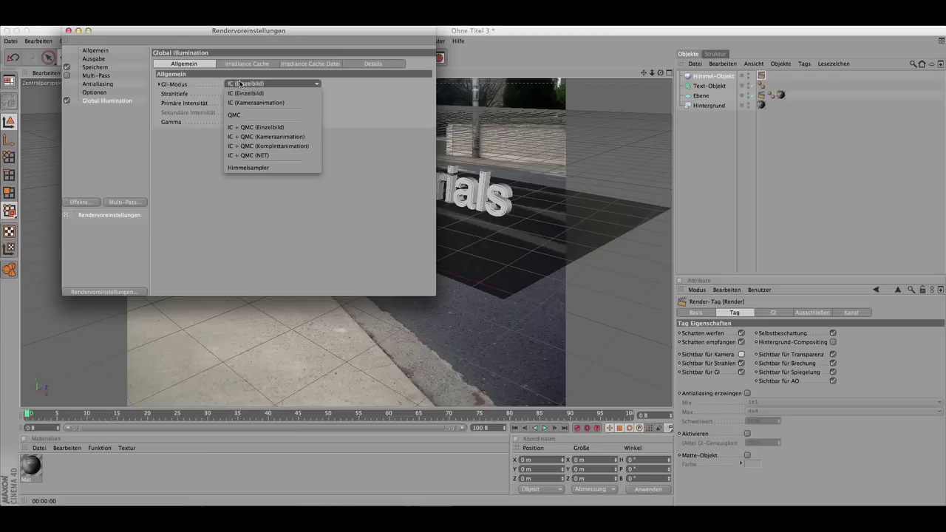
left_click(267, 127)
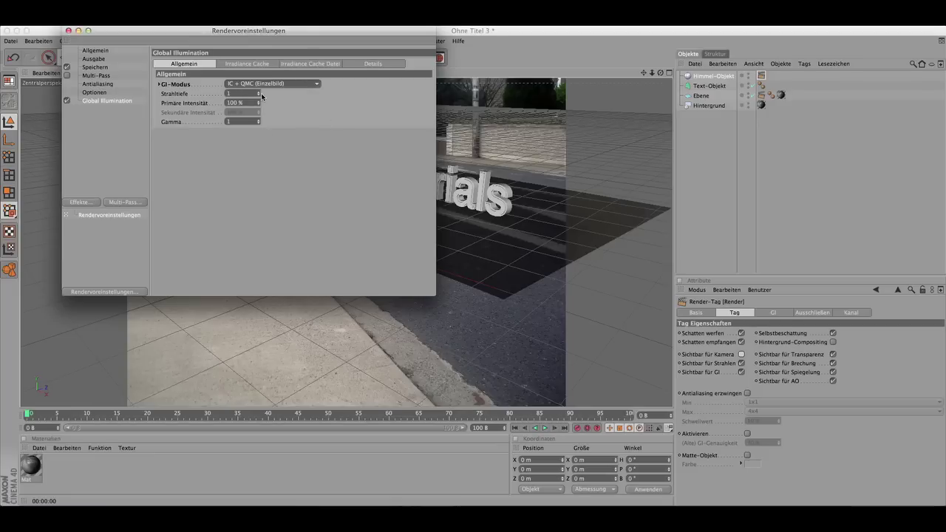
left_click(259, 93)
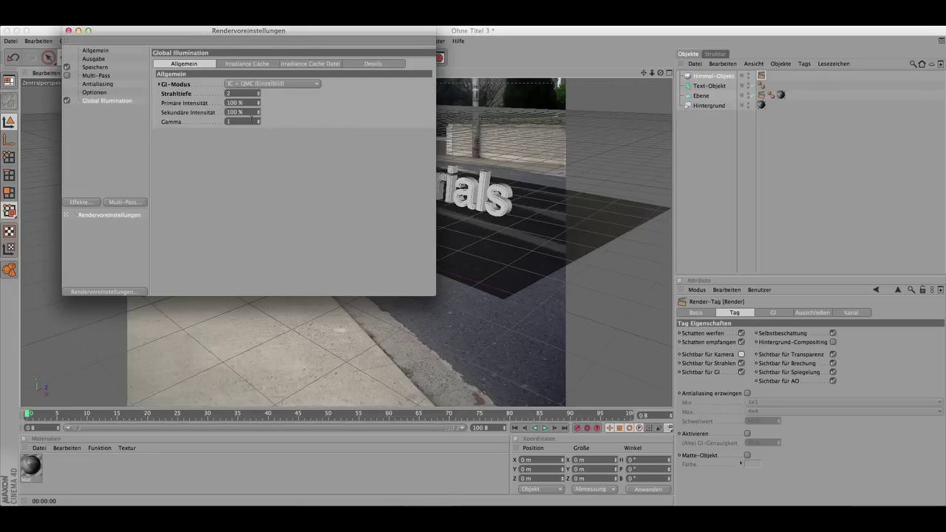
left_click_drag(234, 121, 226, 121)
- Render the view with global illumination applied
left_click(69, 31)
left_click(217, 58)
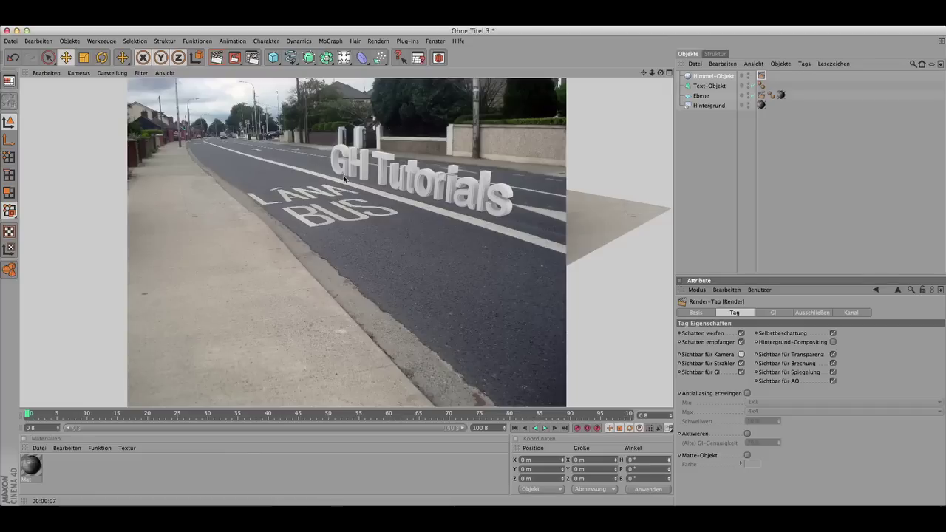
left_click(428, 182)
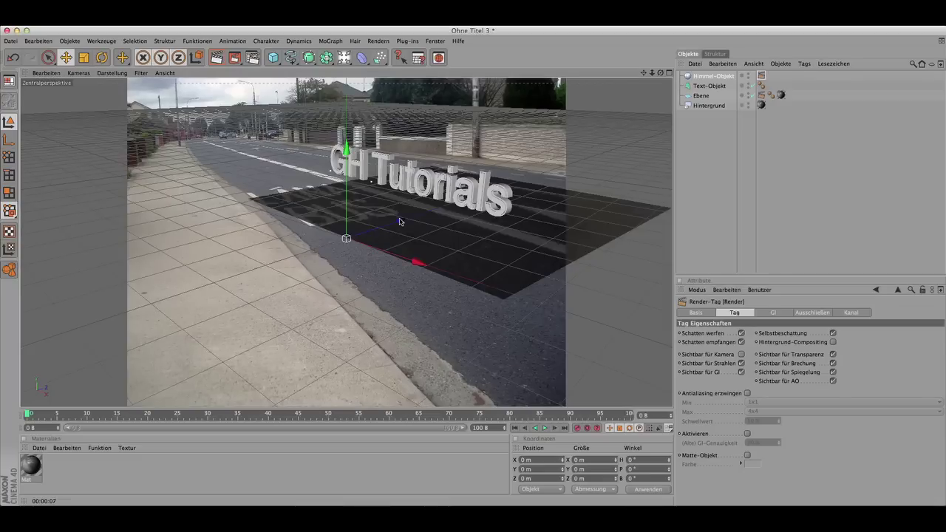
- Slide the Ebene ground plane left along X to about -406 m beneath the text
left_click_drag(416, 262, 405, 260)
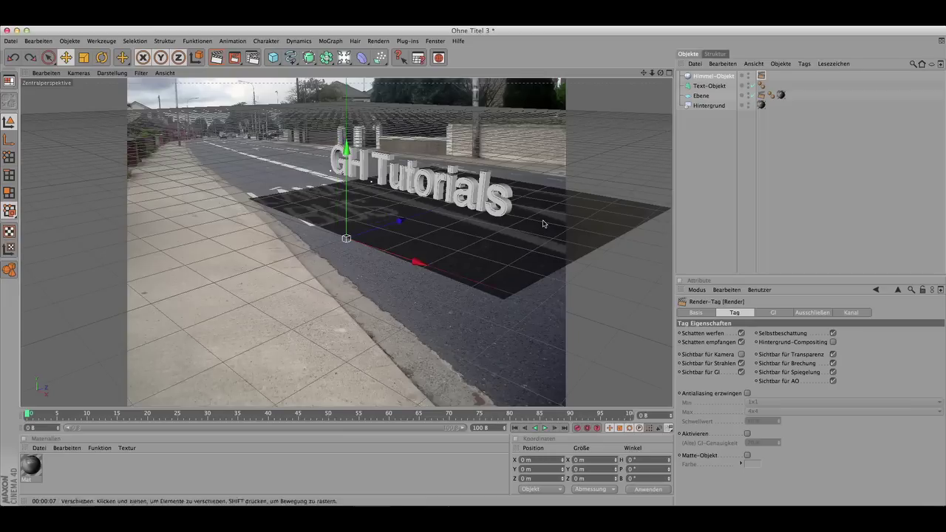
left_click(702, 97)
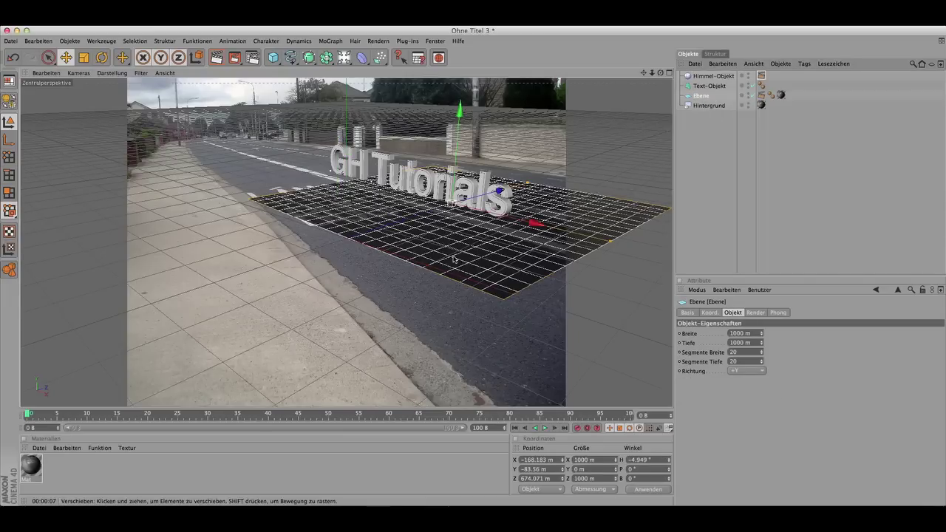
left_click_drag(538, 224, 476, 208)
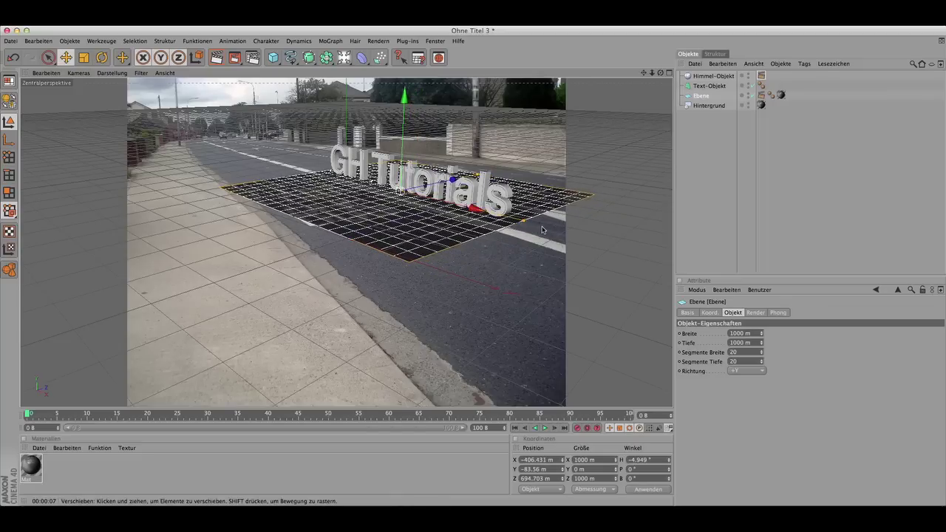
double_click(154, 470)
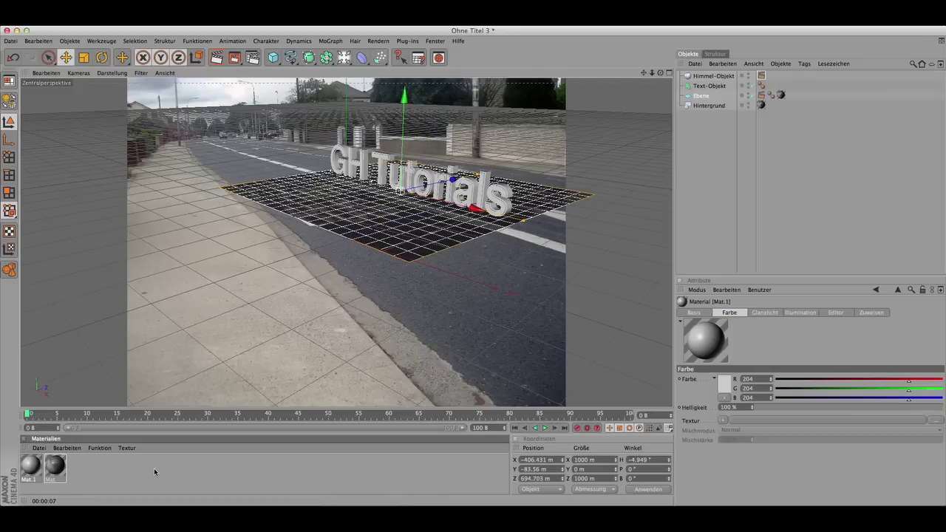
- Set the new material's base colour to pure white
double_click(29, 466)
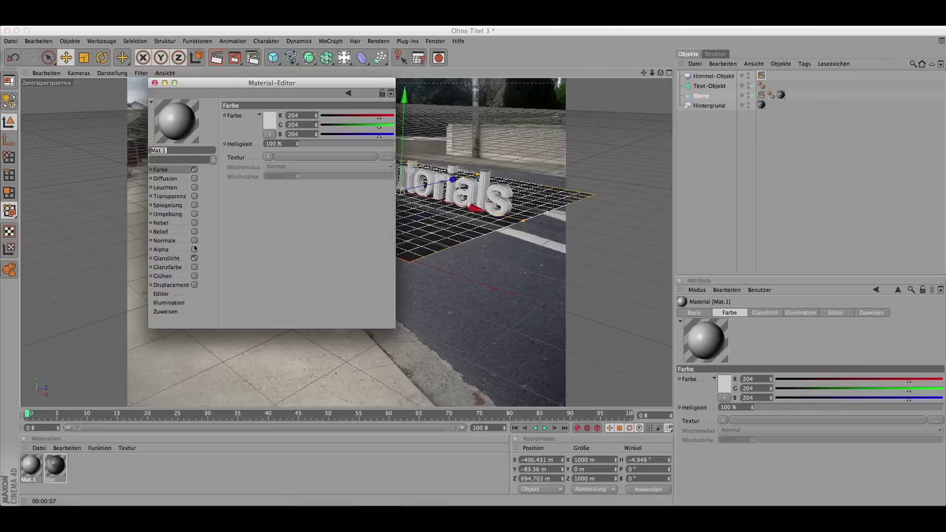
left_click(268, 121)
left_click_drag(235, 129, 185, 93)
left_click(298, 165)
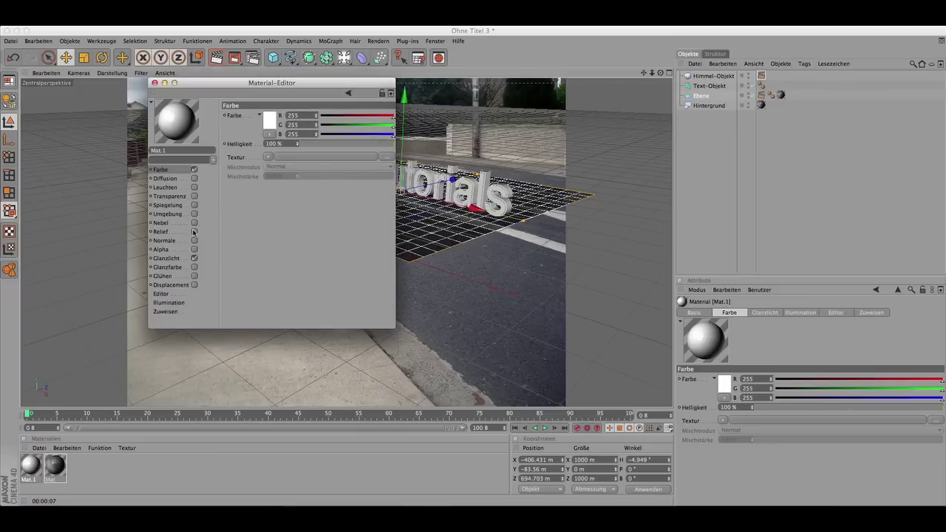
- Add a dimmed Fresnel Spiegelung at 40 % Mischstärke, then apply Mat.1 to the ground plane
left_click(194, 206)
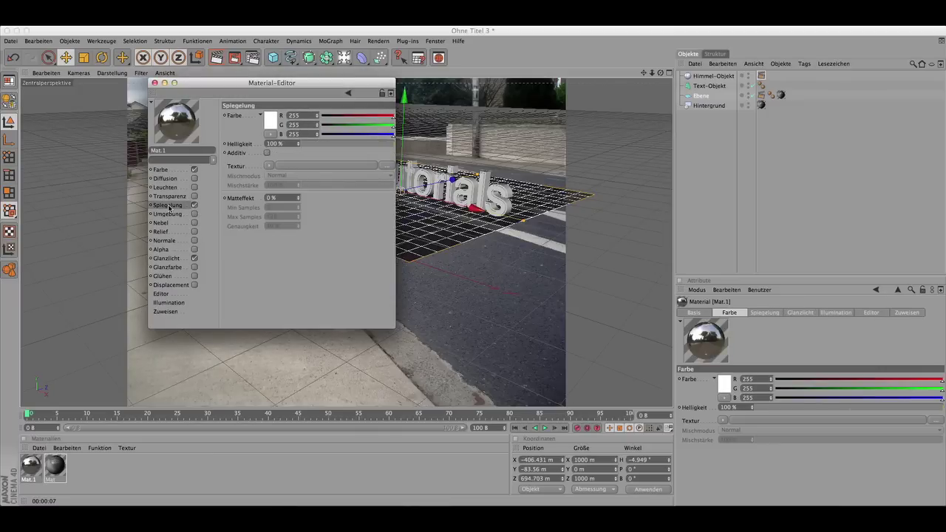
left_click(270, 165)
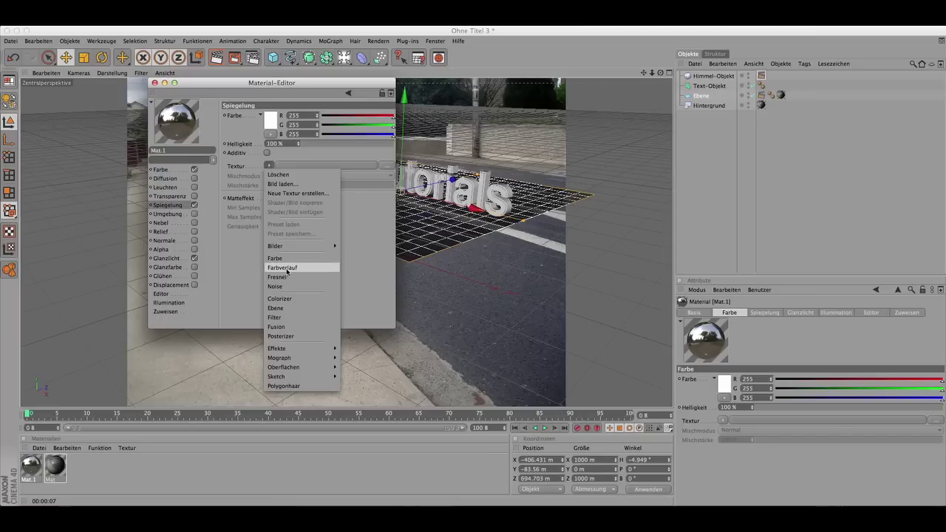
left_click(286, 277)
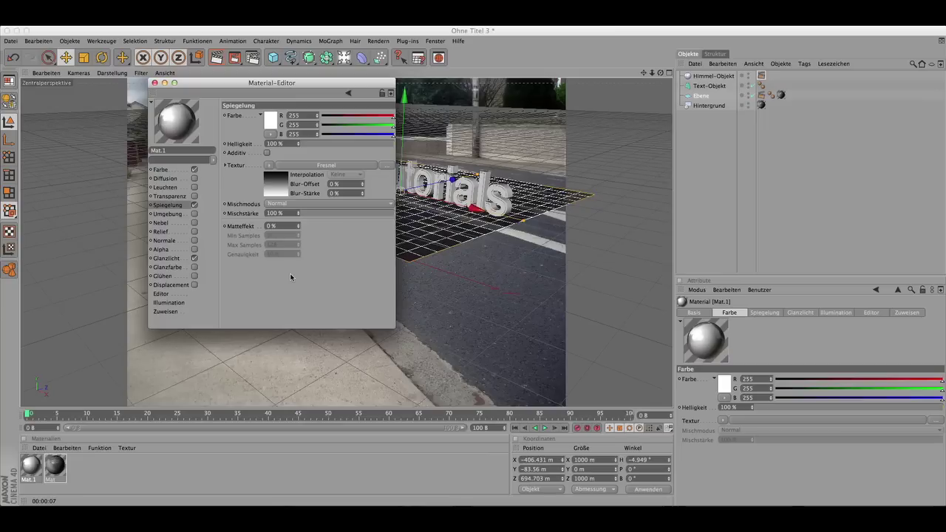
left_click(320, 145)
left_click_drag(320, 144, 310, 145)
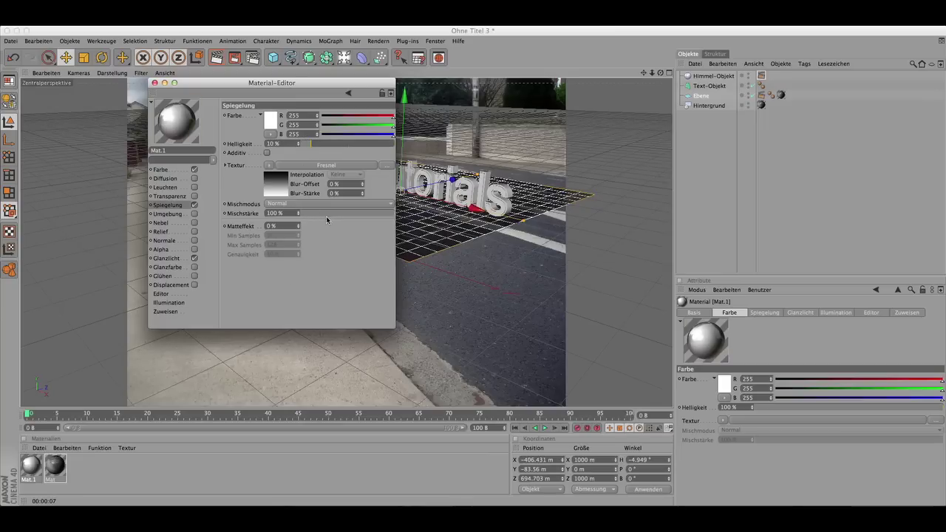
left_click_drag(330, 216, 338, 216)
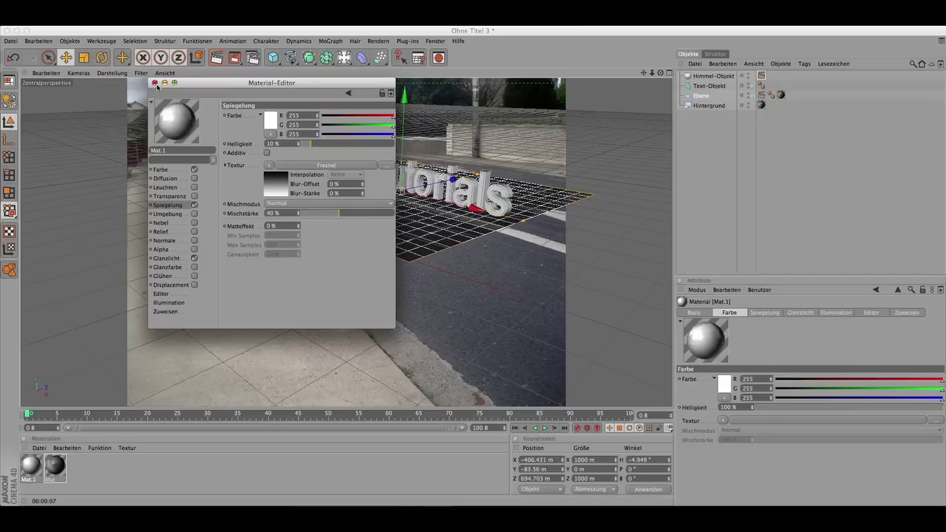
left_click(154, 83)
left_click_drag(28, 466, 719, 86)
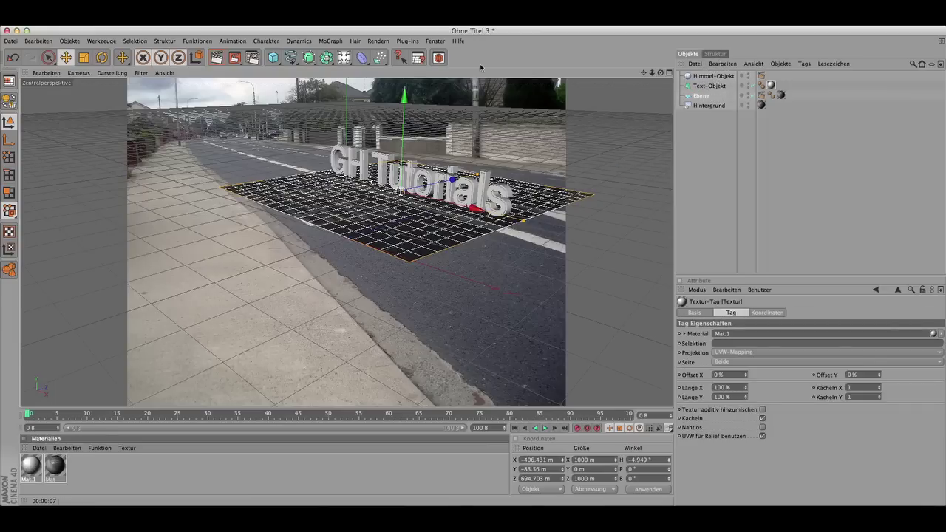
- Render the view again after stopping the first attempt, then reopen Rendervoreinstellungen
left_click(215, 58)
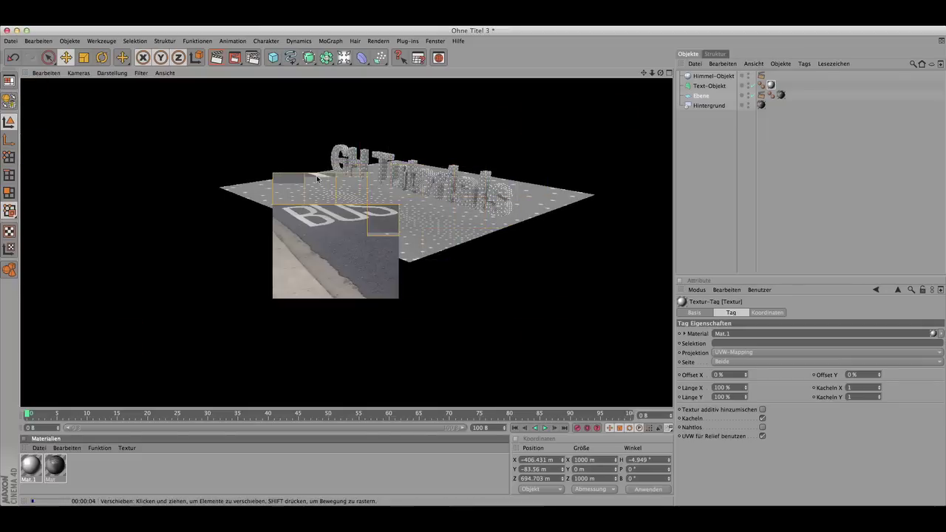
left_click(318, 179)
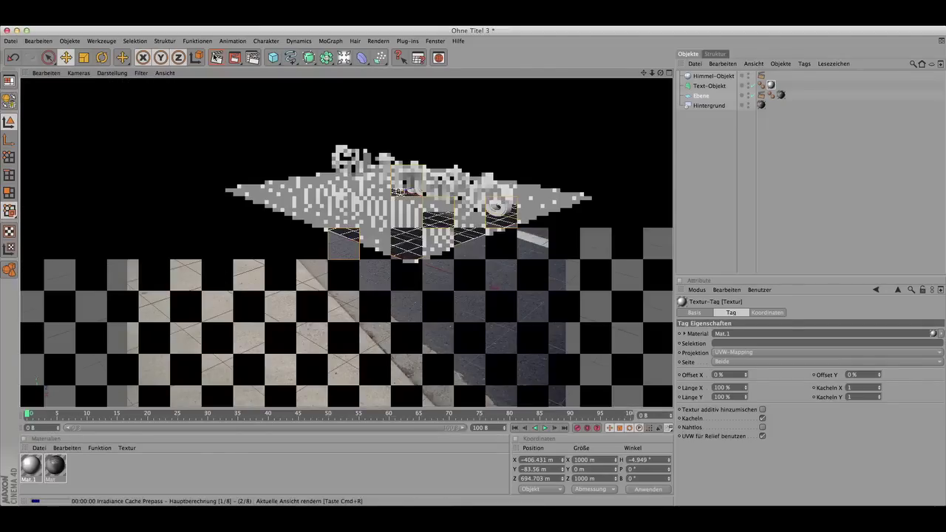
left_click(217, 57)
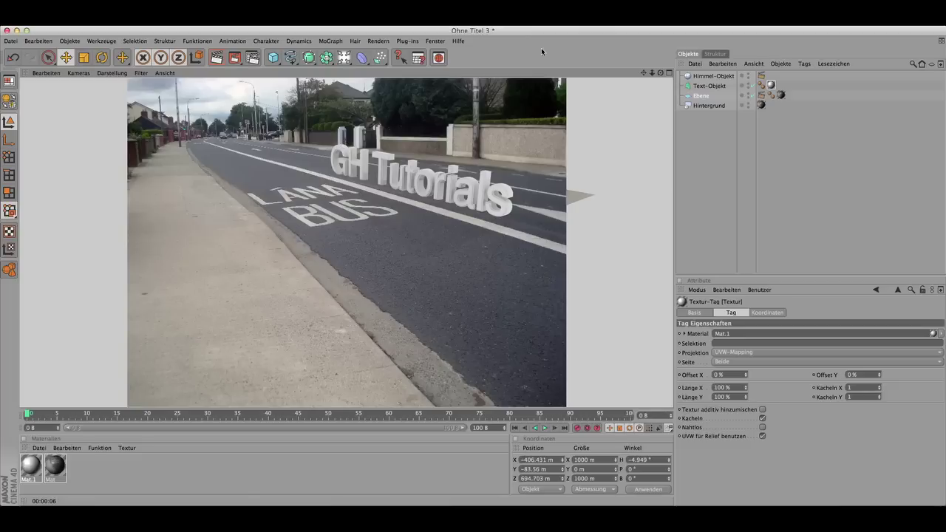
left_click(253, 58)
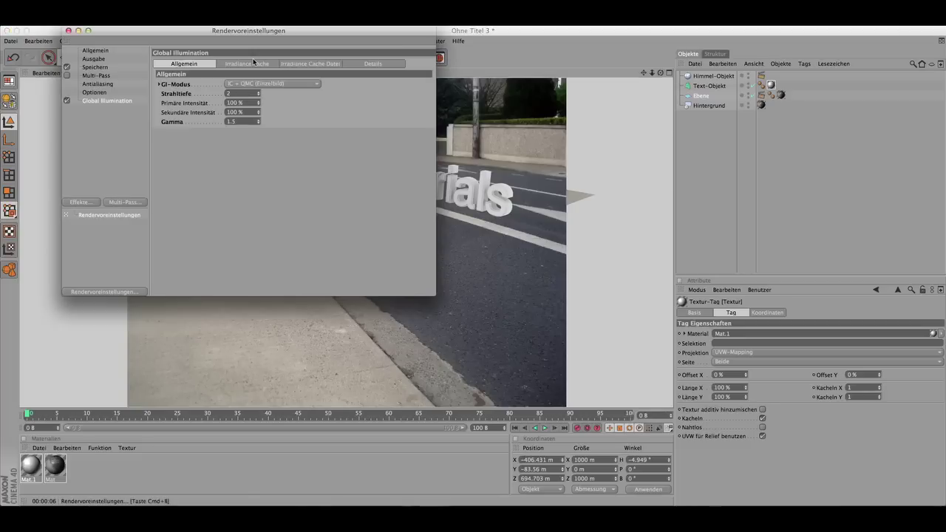
- Add the Ambient Occlusion render effect and render the view with it
left_click(81, 203)
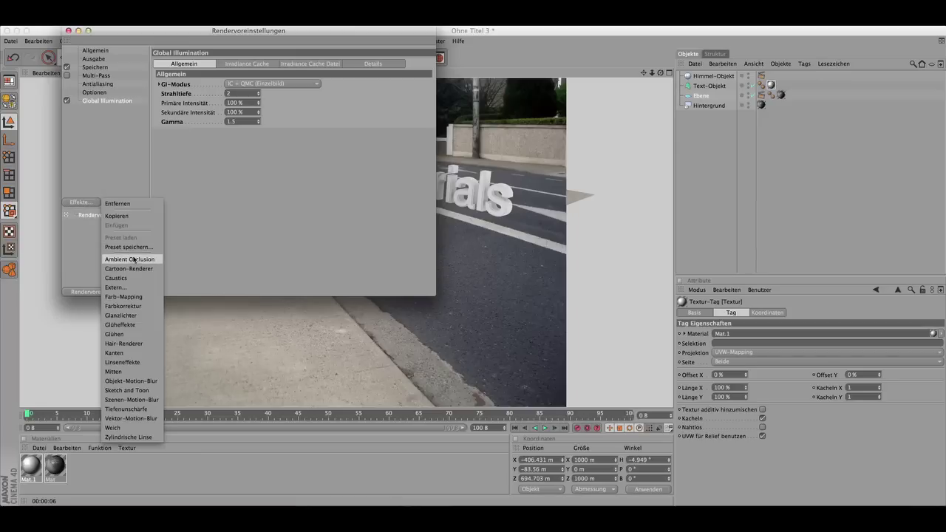
left_click(133, 260)
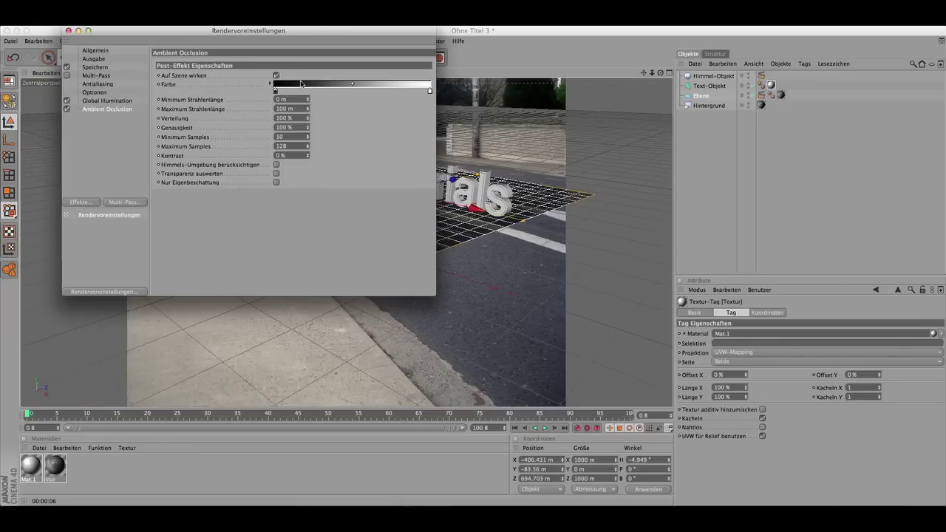
left_click(68, 30)
left_click(216, 58)
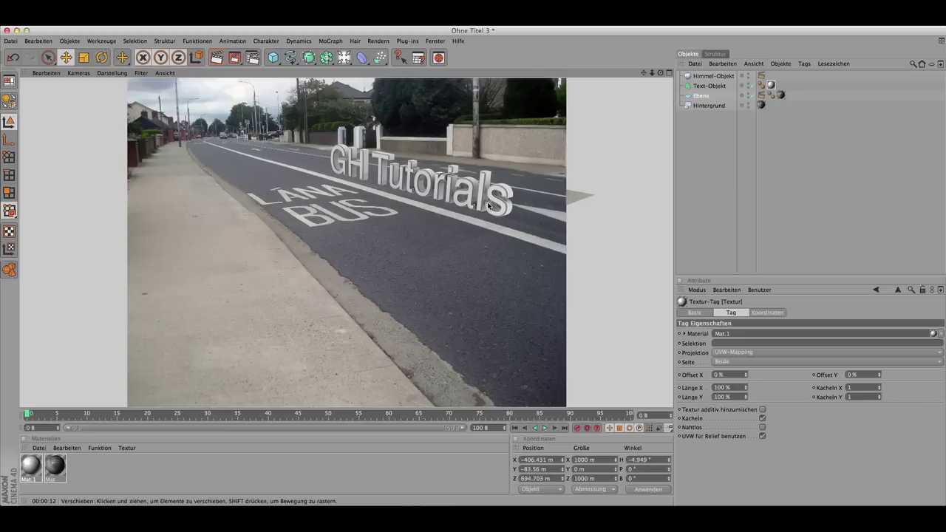
left_click(530, 212)
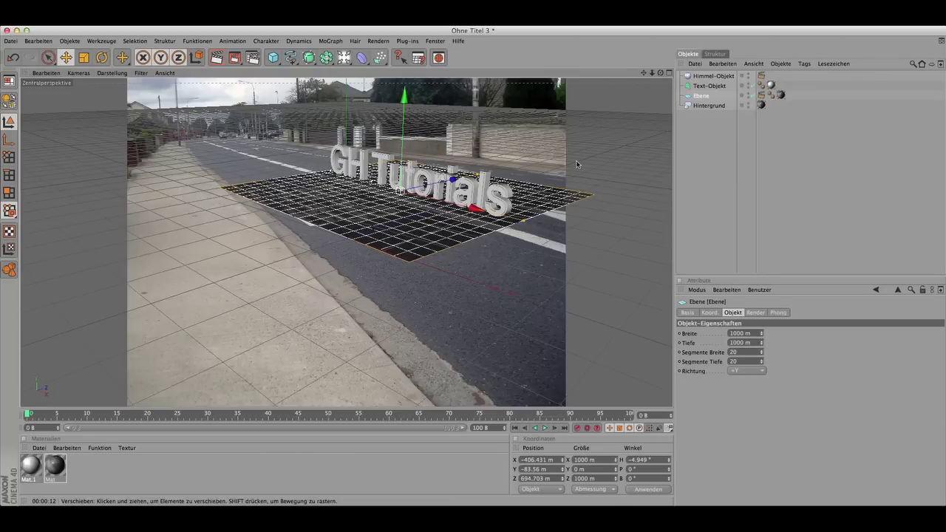
- Give both Ebene and Text-Objekt a MoGraph Rigid Body tag
right_click(701, 100)
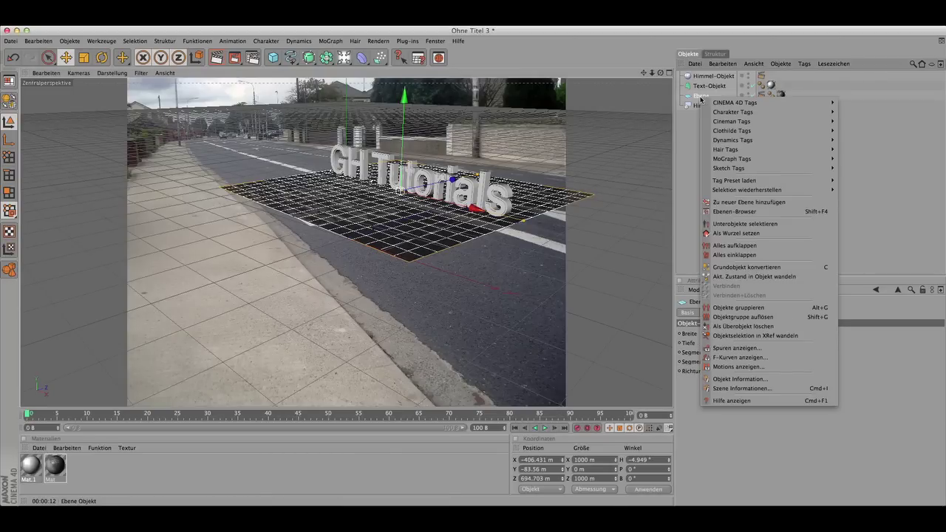
mouse_move(822, 160)
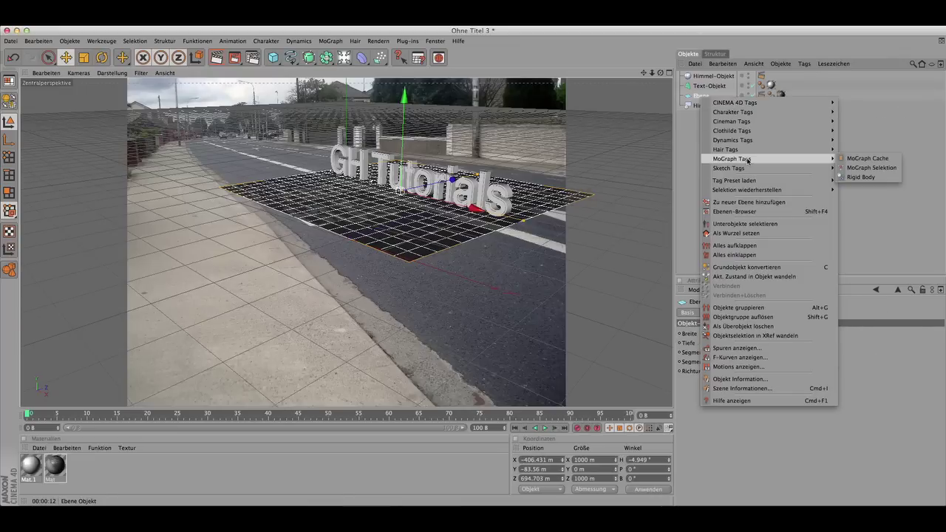
left_click(862, 177)
left_click(714, 86)
right_click(715, 88)
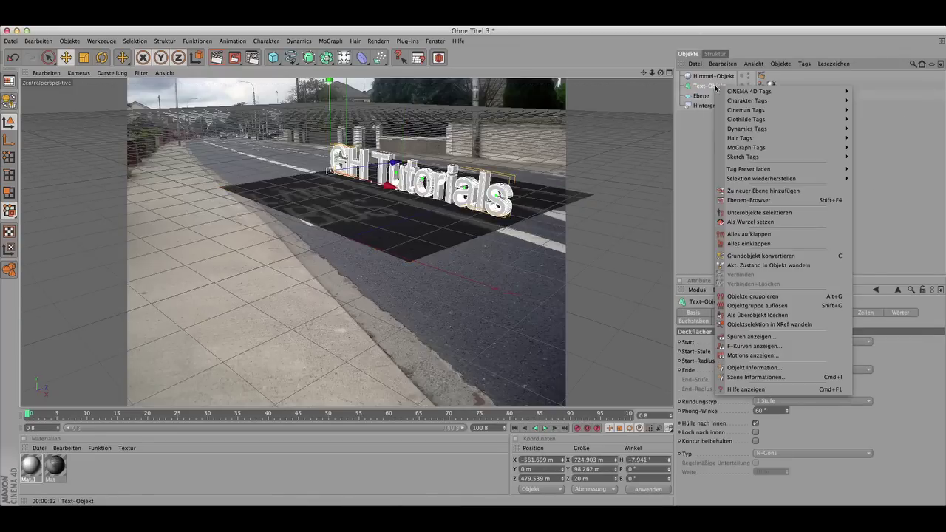
mouse_move(784, 147)
left_click(879, 156)
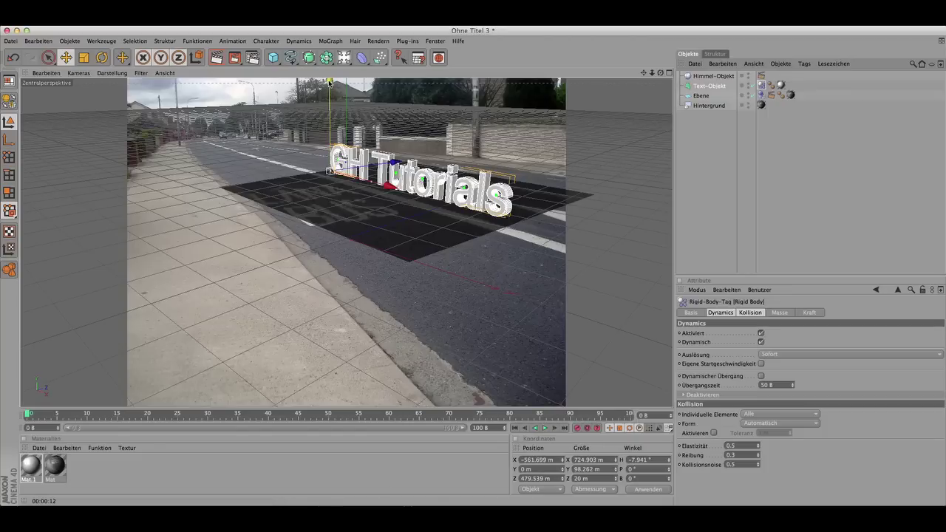
- Raise the text above the plane, play the fall, and rewind to frame 0
left_click_drag(328, 83, 327, 54)
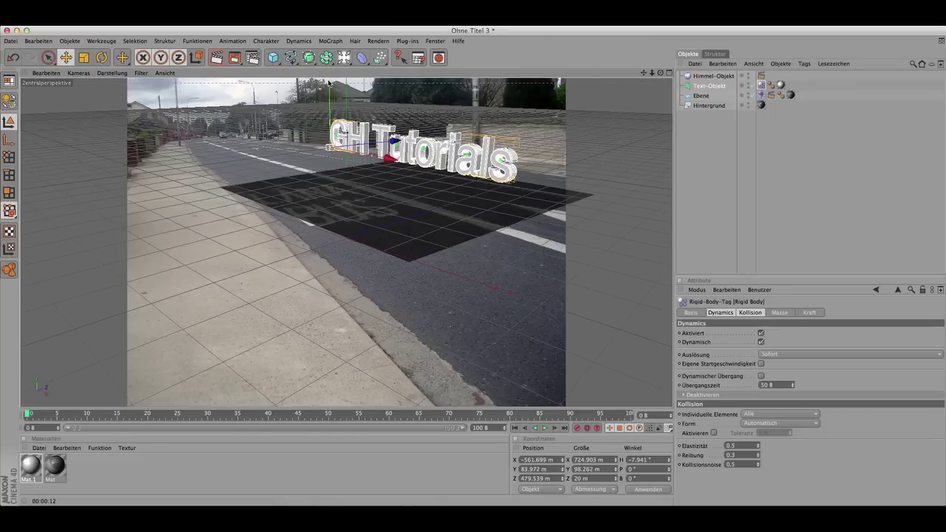
left_click(546, 428)
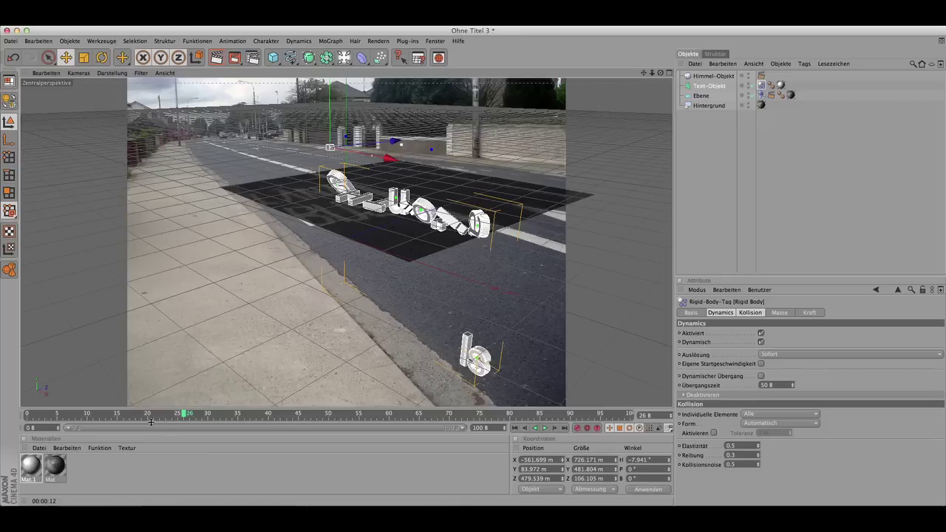
left_click_drag(184, 415, 23, 415)
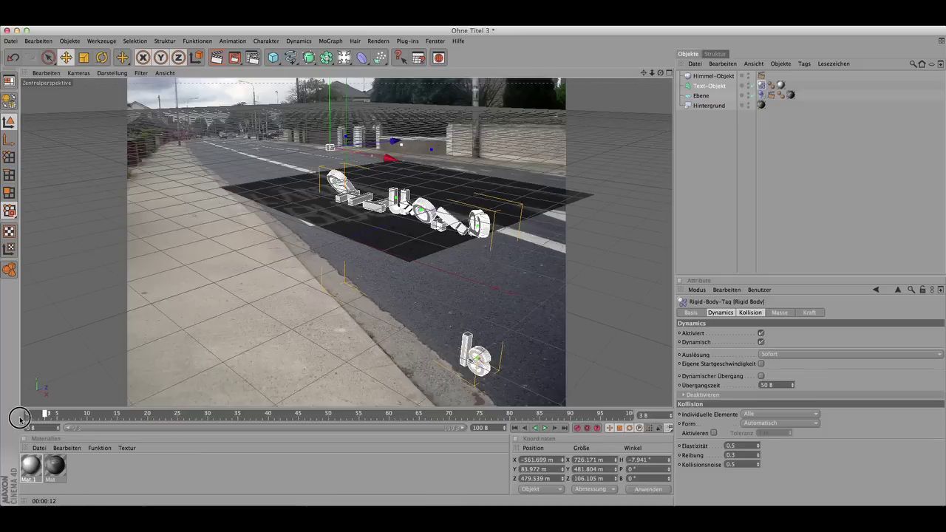
left_click(703, 95)
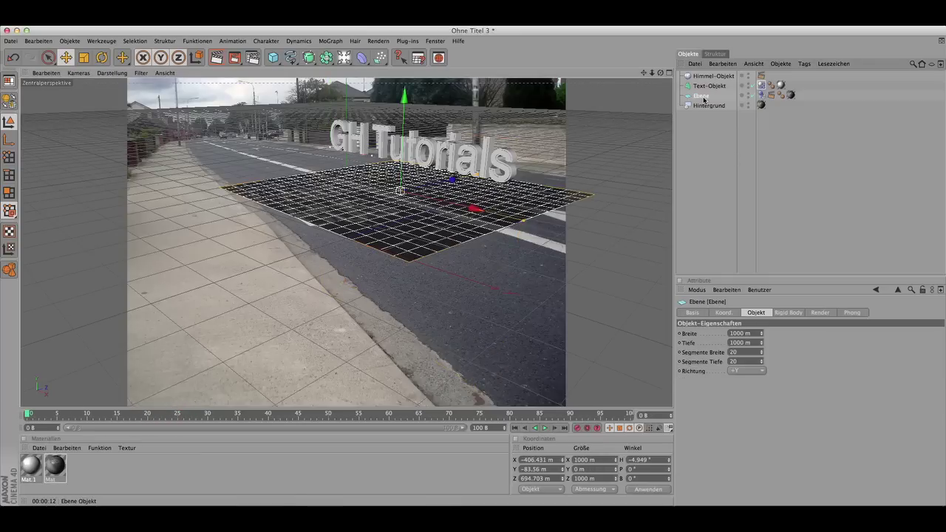
- Set the ground plane's Breite and Tiefe to 2000 m
left_click(731, 333)
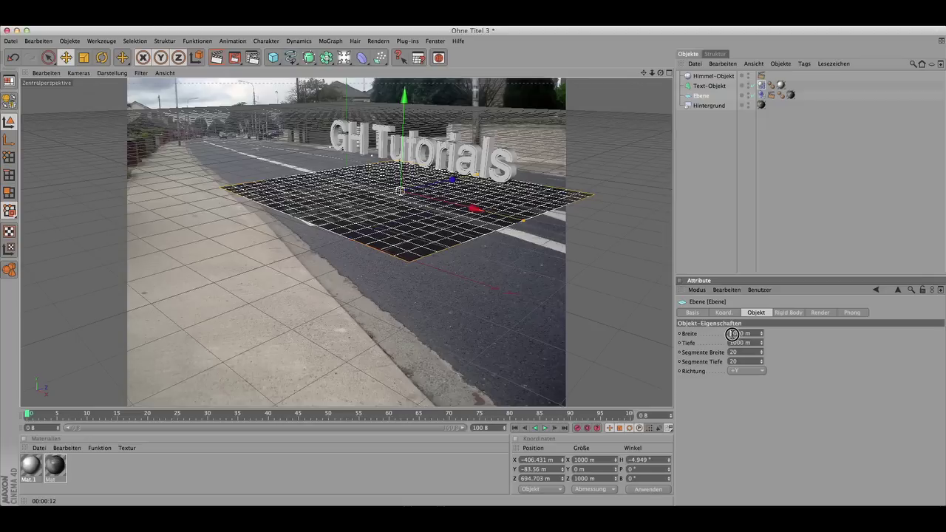
key("BackSpace")
type("2")
left_click(731, 342)
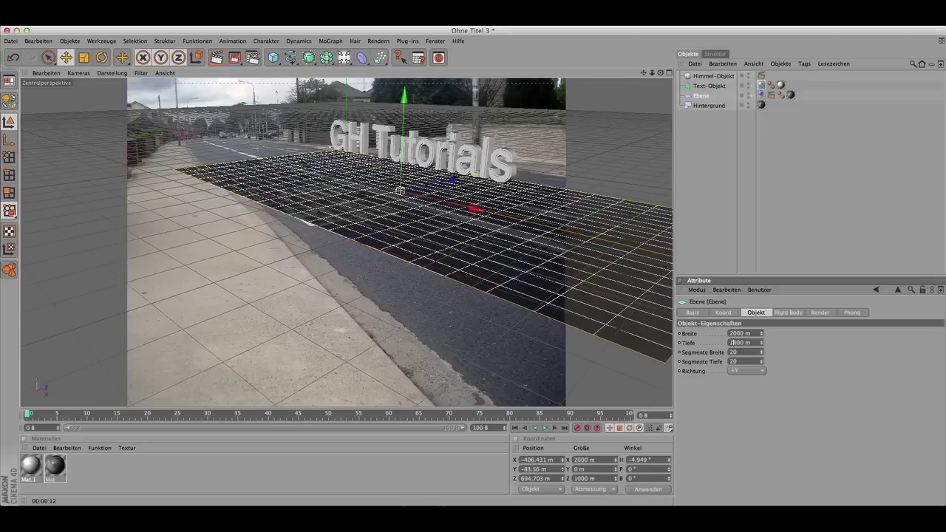
key("BackSpace")
type("2")
key("Return")
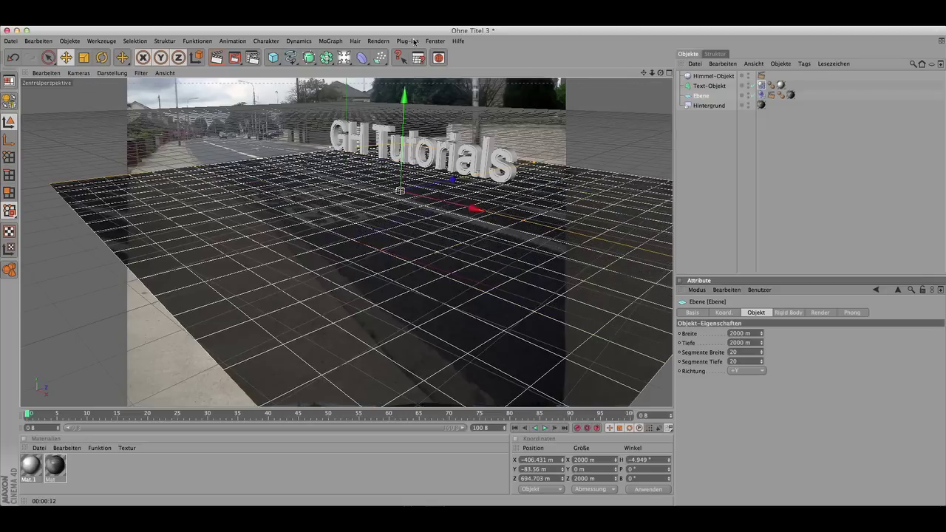
- Replay the collapse, step back a few frames, and render the fallen letters
left_click(546, 429)
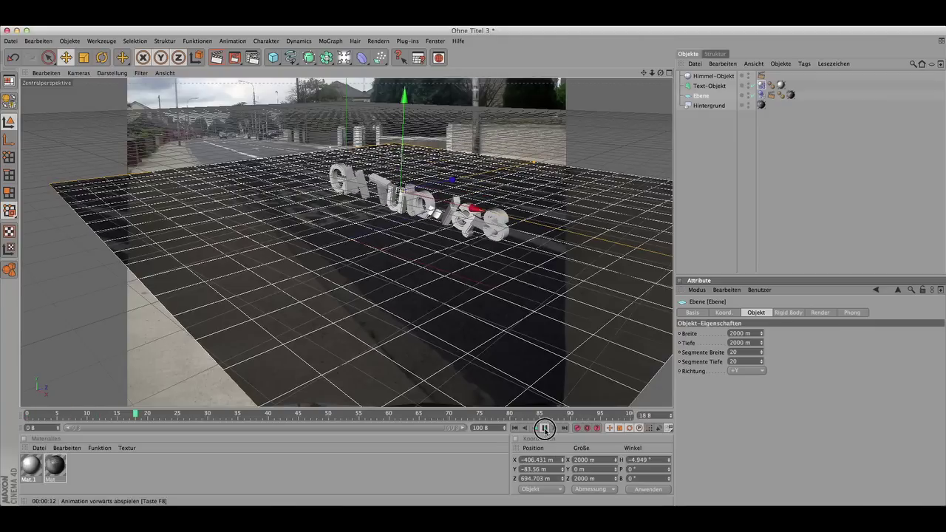
left_click(134, 415)
left_click_drag(133, 416, 108, 416)
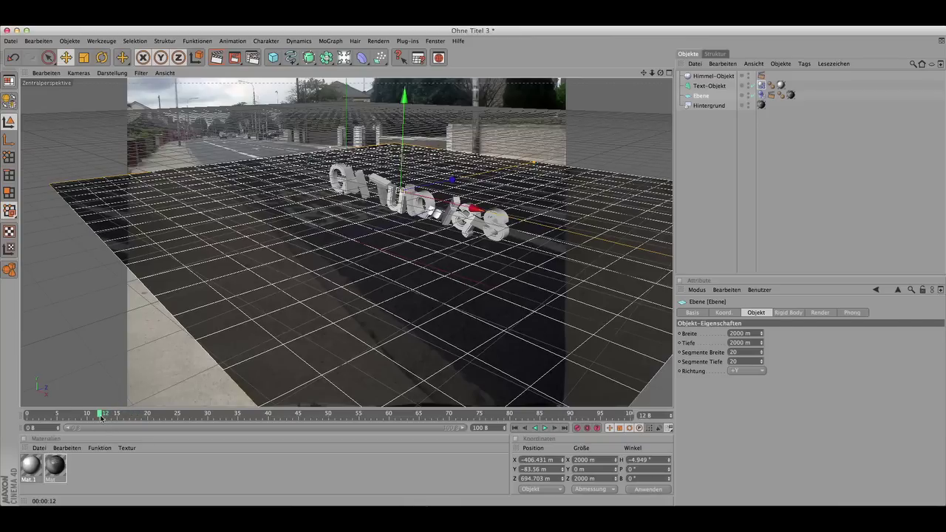
key("cmd+r")
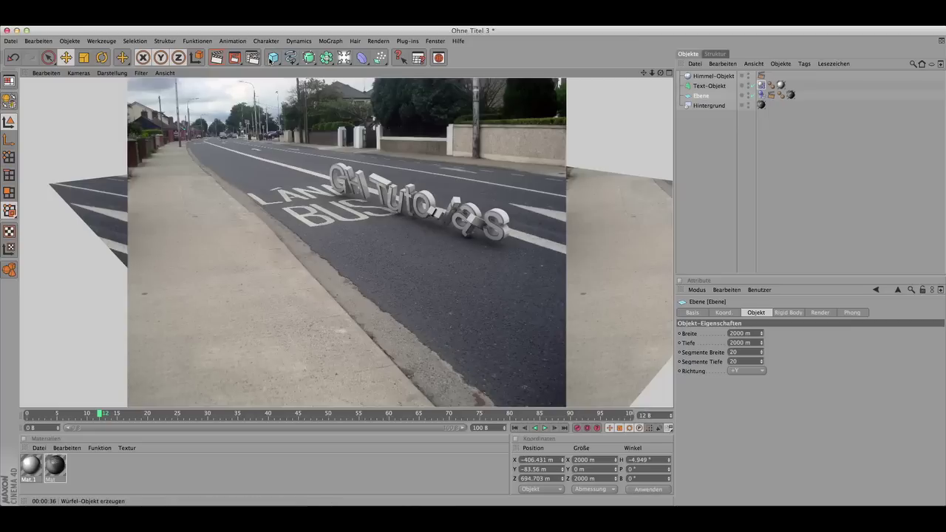
left_click(378, 41)
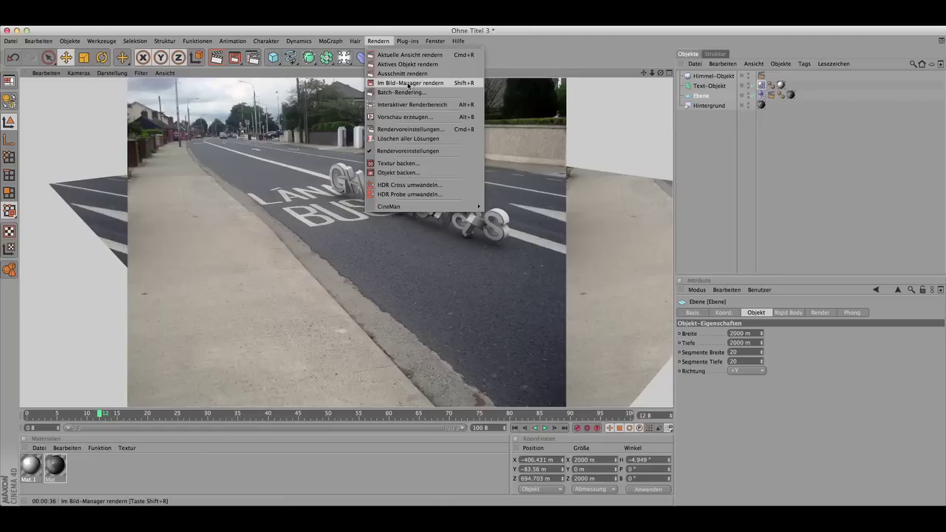
left_click(383, 33)
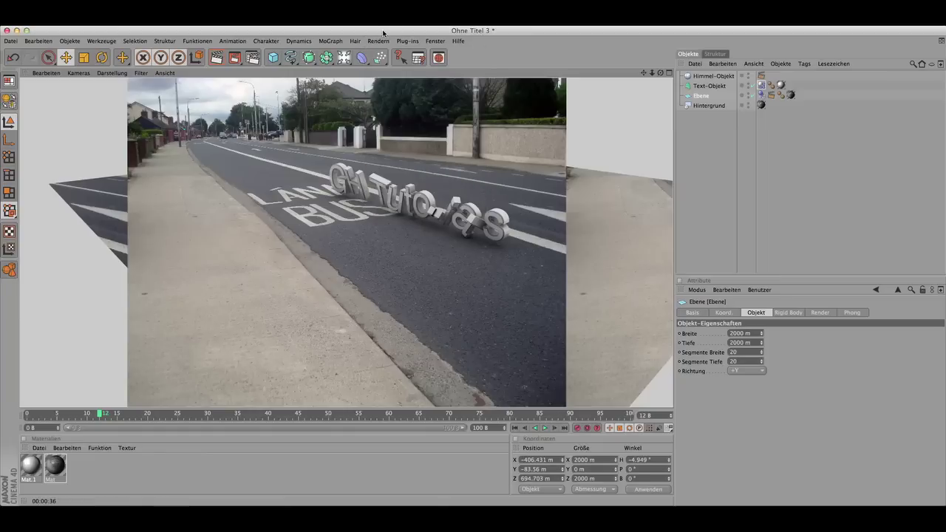